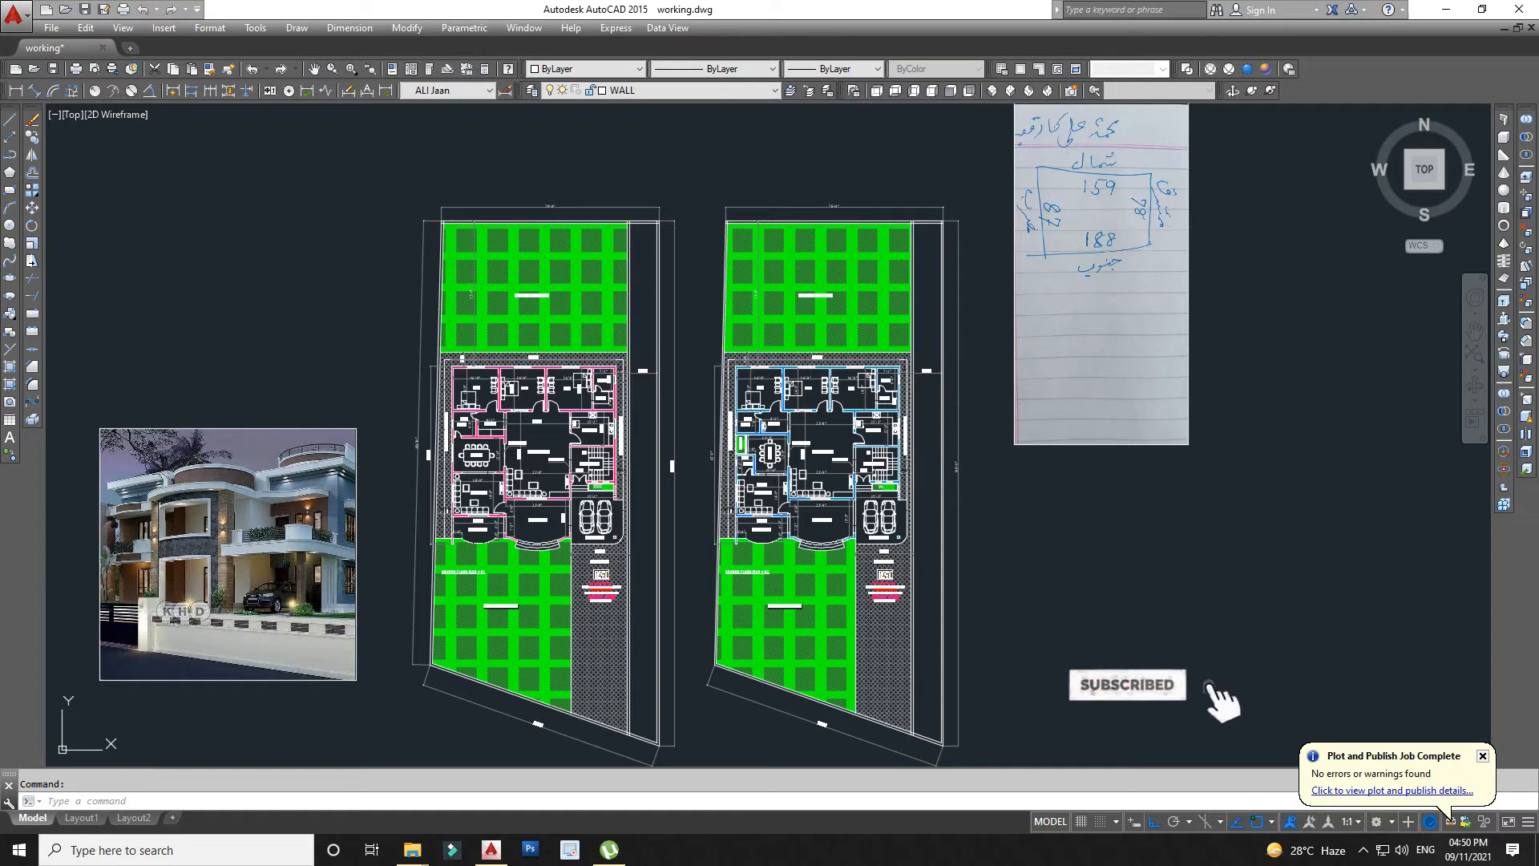
Examine the house elevation photo, the handwritten plot sketch and both ground floor plans.
scroll(144, 591, up, 4)
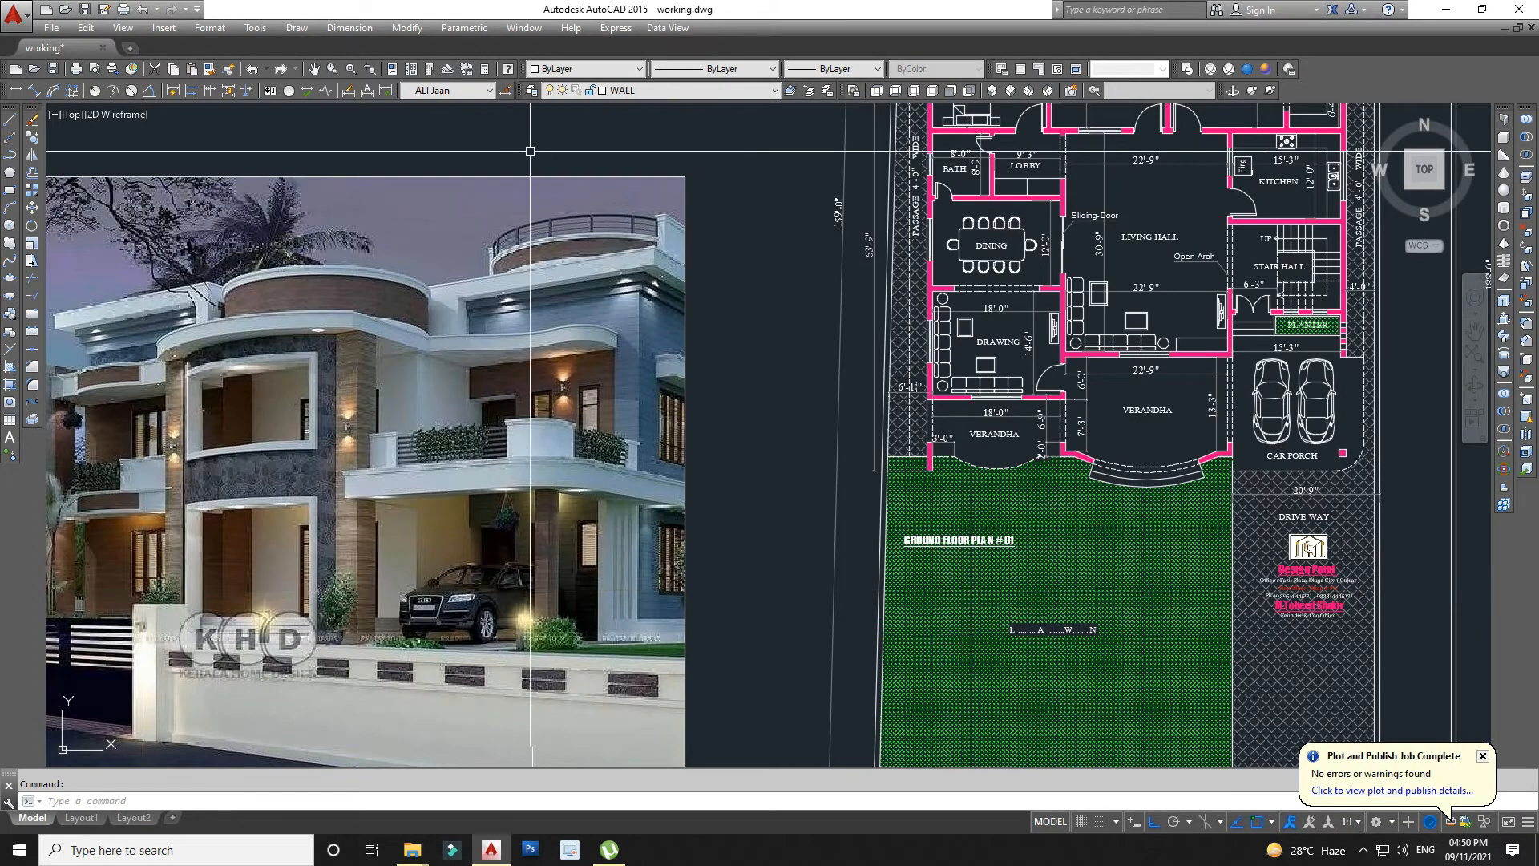
click(314, 69)
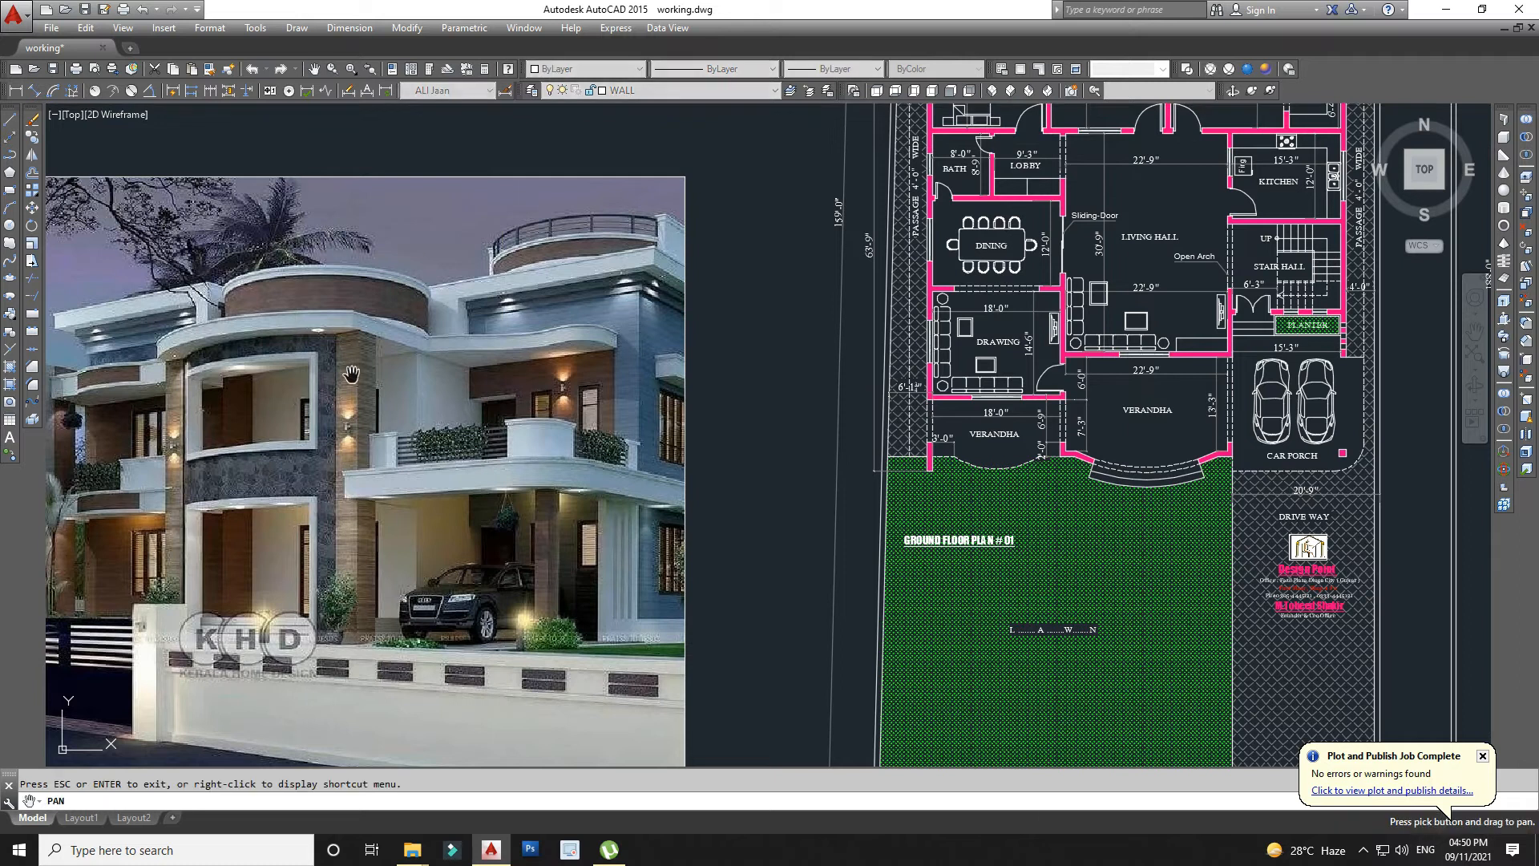
drag(344, 377, 460, 373)
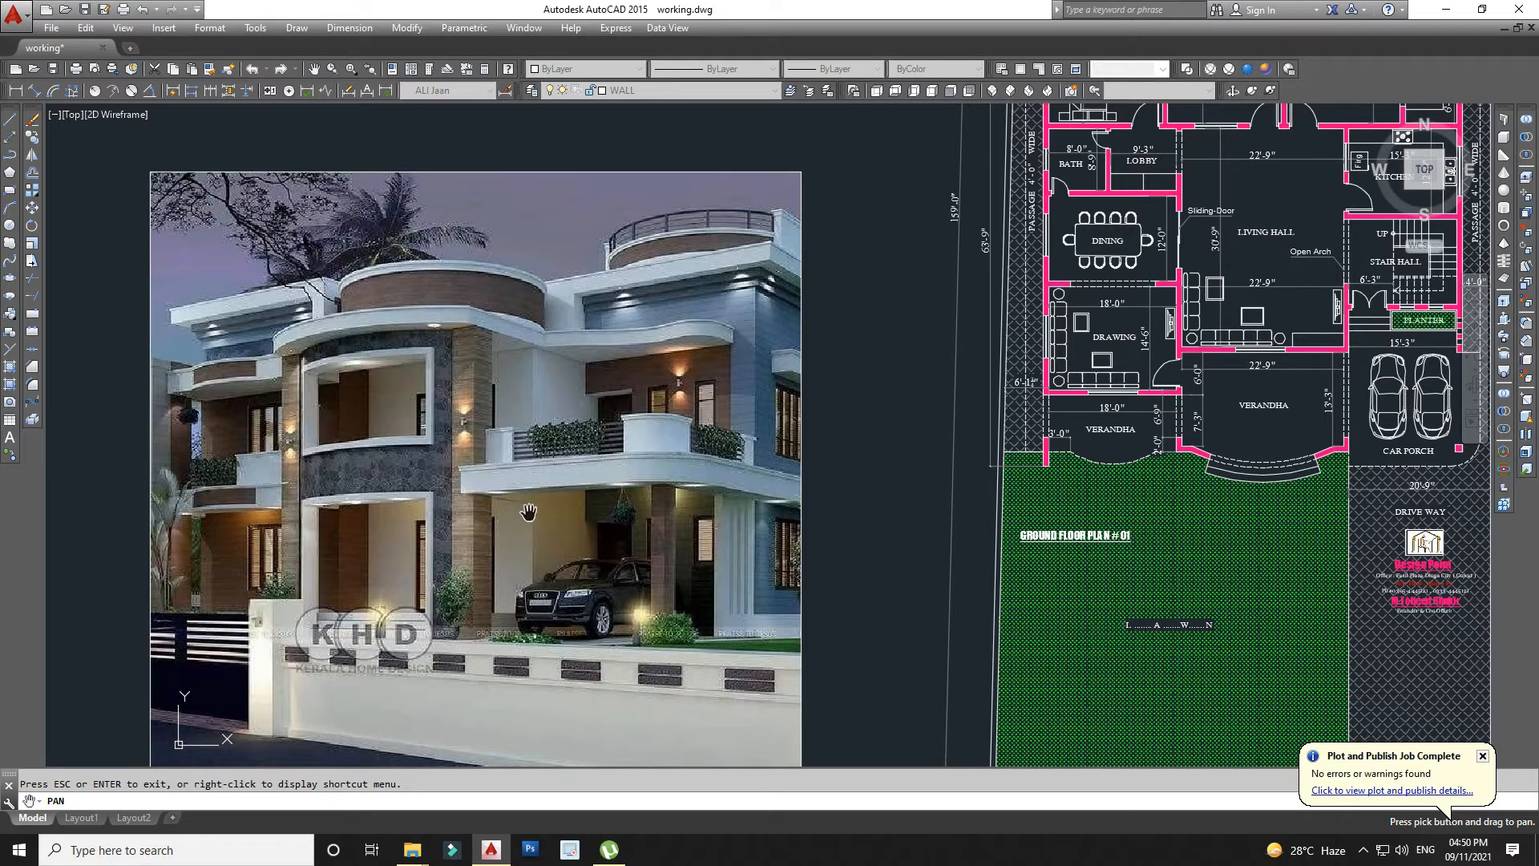
scroll(528, 512, down, 7)
drag(1023, 423, 445, 589)
scroll(866, 289, up, 4)
drag(841, 319, 824, 412)
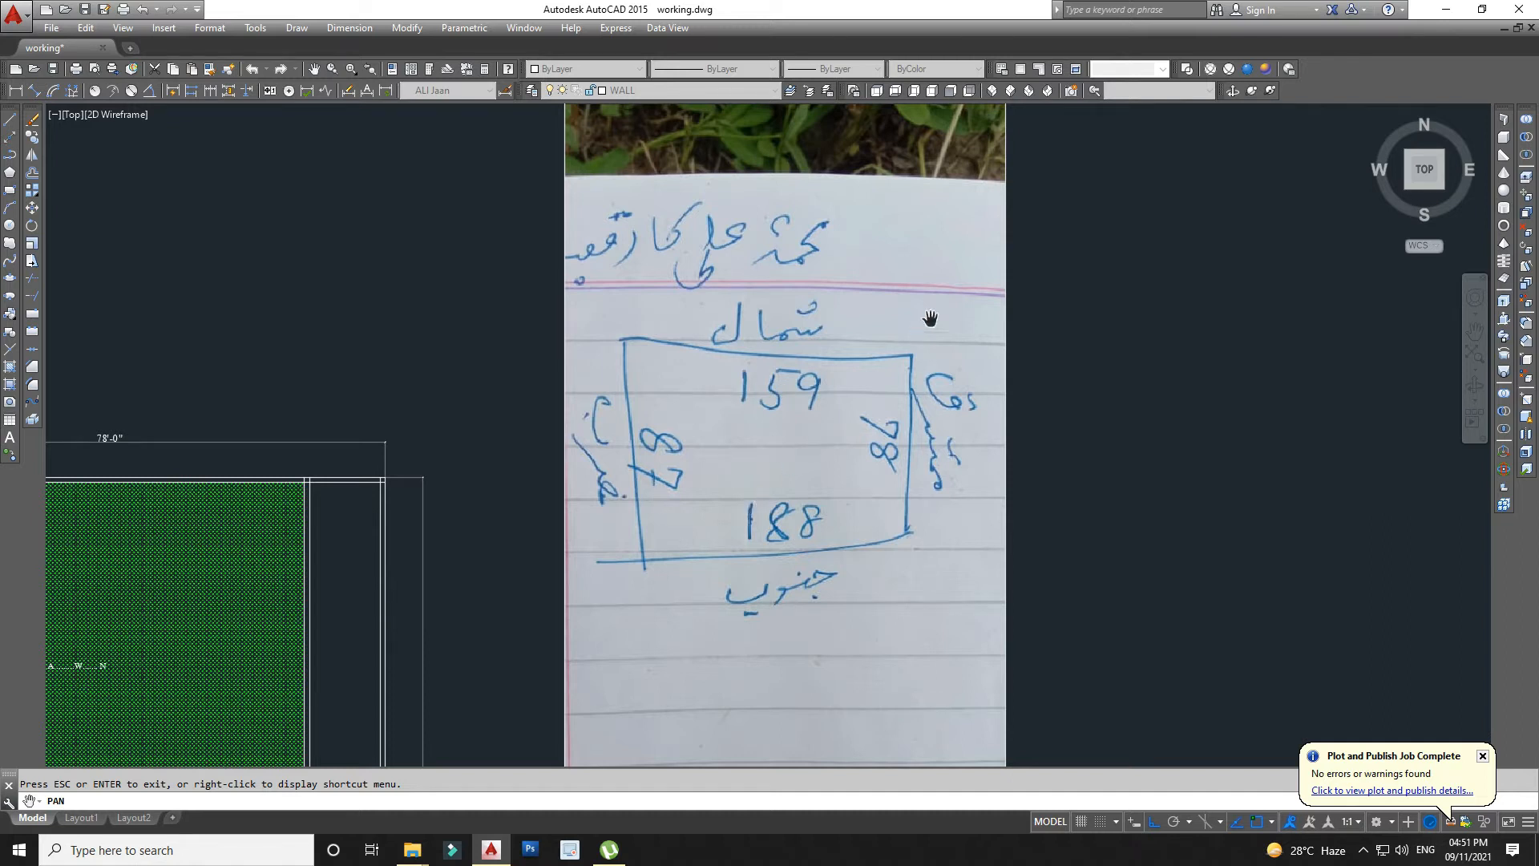
scroll(920, 337, down, 2)
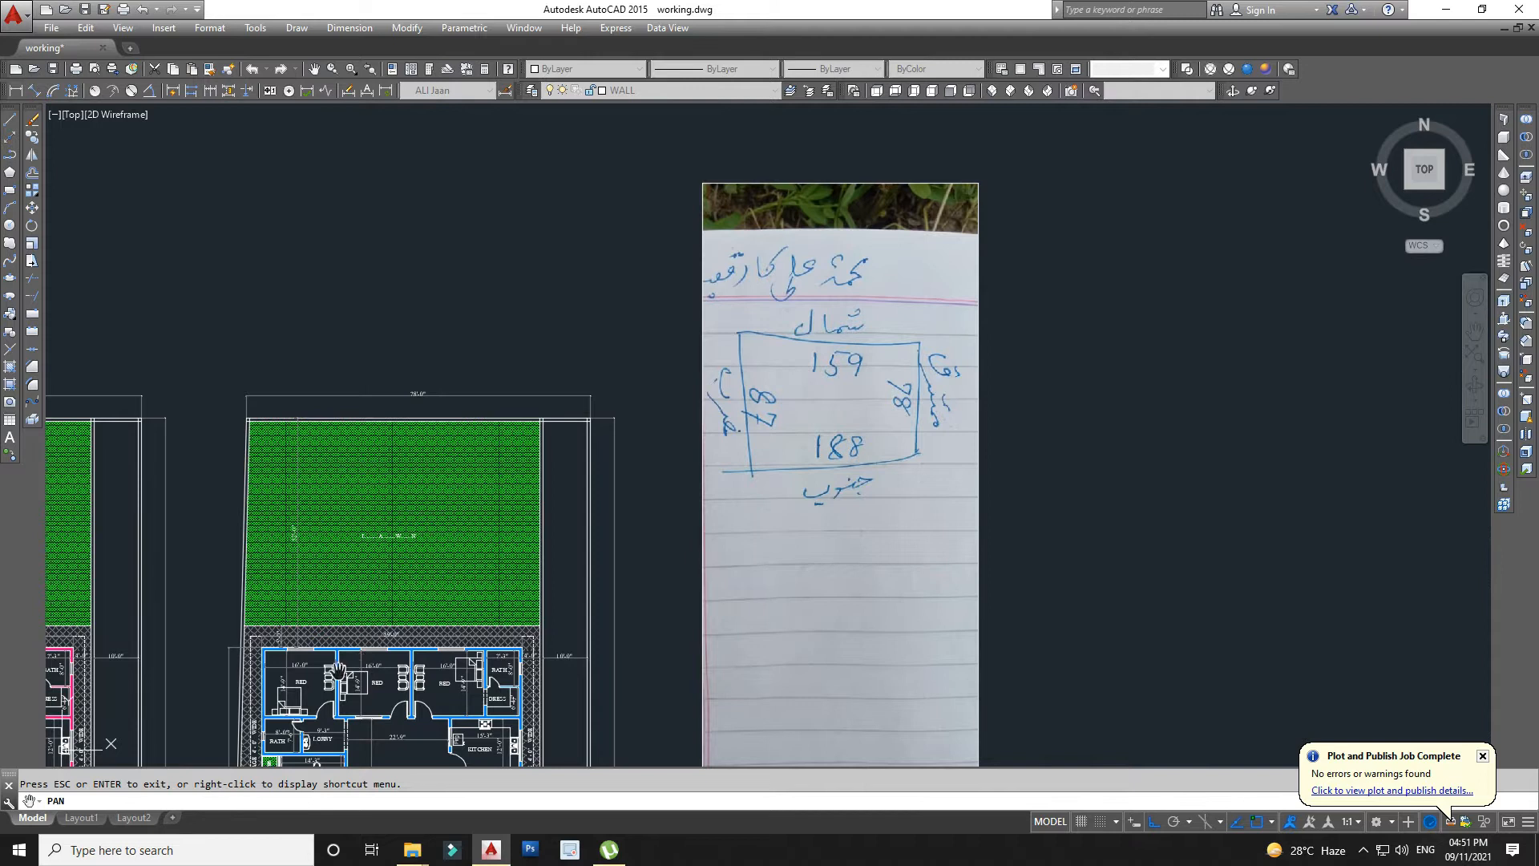
mouse_move(345, 670)
mouse_down()
mouse_move(494, 518)
mouse_move(718, 430)
mouse_up()
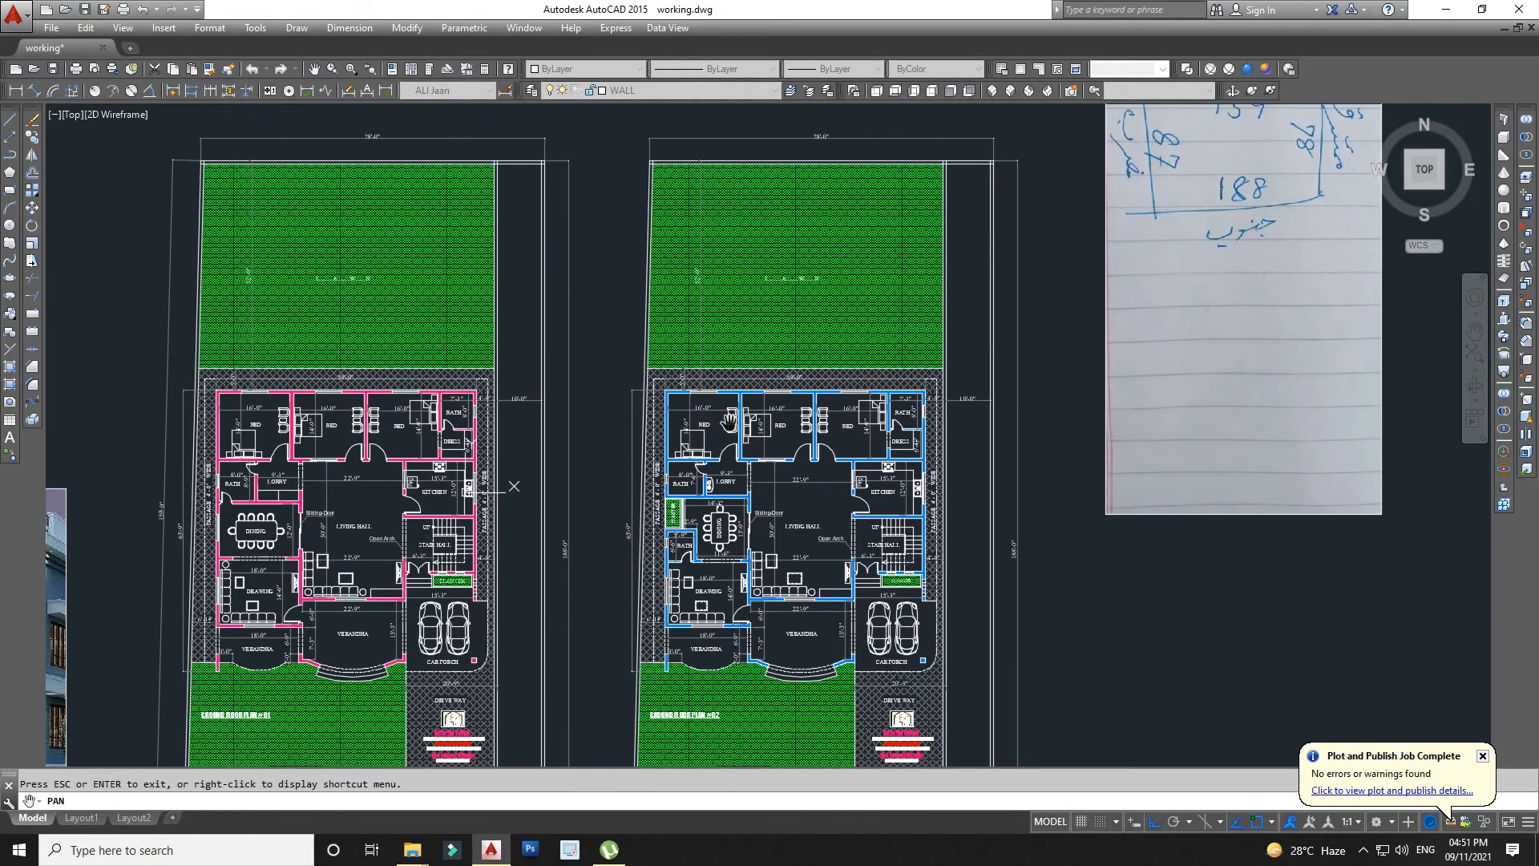
scroll(562, 458, down, 4)
drag(669, 565, 662, 524)
key(Escape)
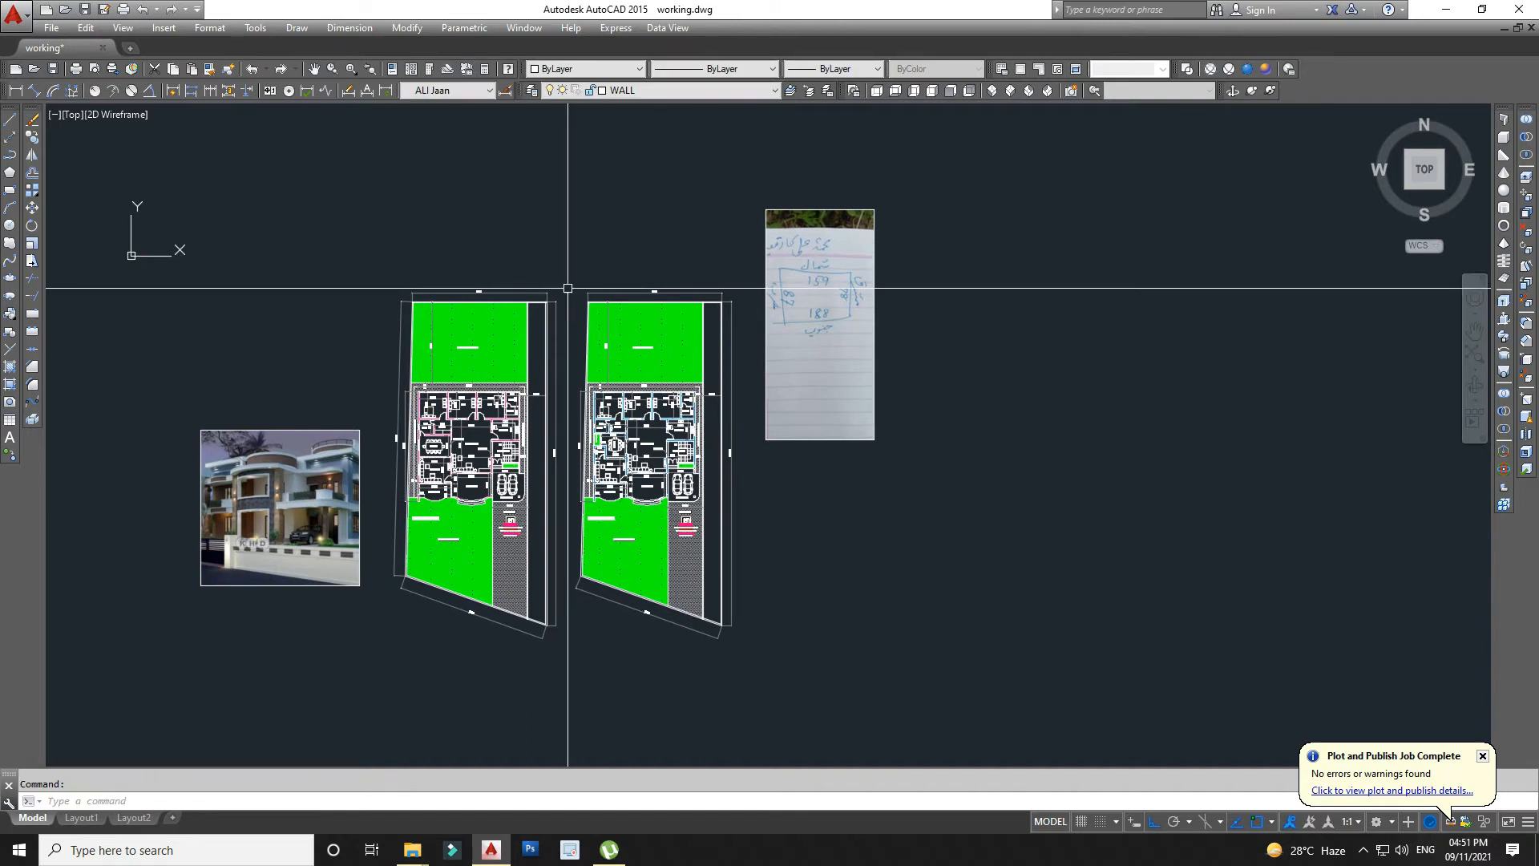
Copy the whole Ground Floor Plan # 02 into the empty area beyond the handwritten plot sketch.
click(569, 282)
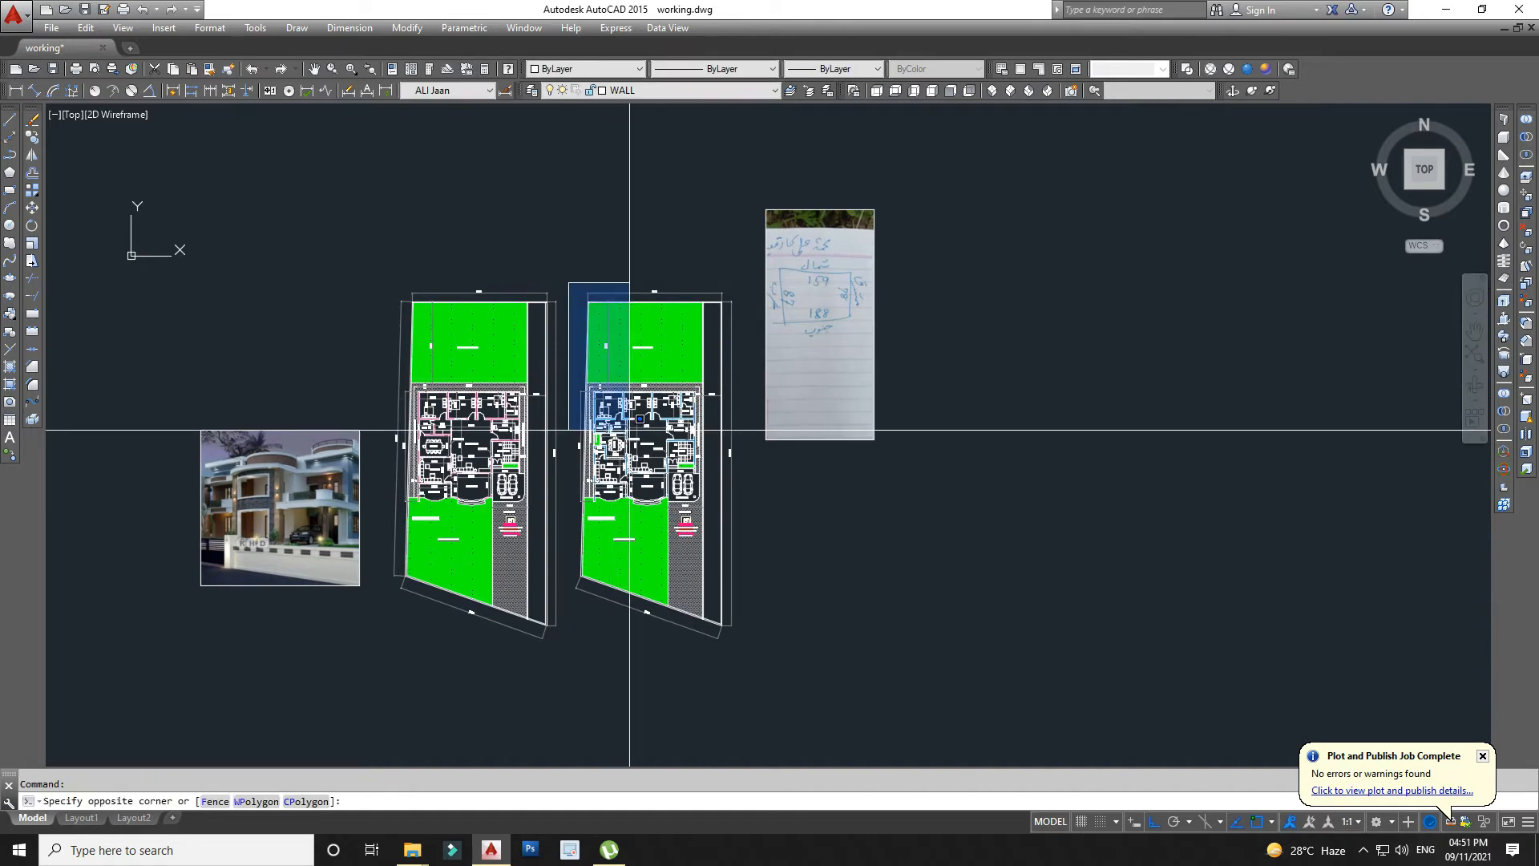
click(754, 654)
click(32, 138)
click(651, 687)
click(1045, 682)
key(Escape)
Rotate the copied plan a quarter turn clockwise about a point near its middle so it lies horizontally.
click(939, 260)
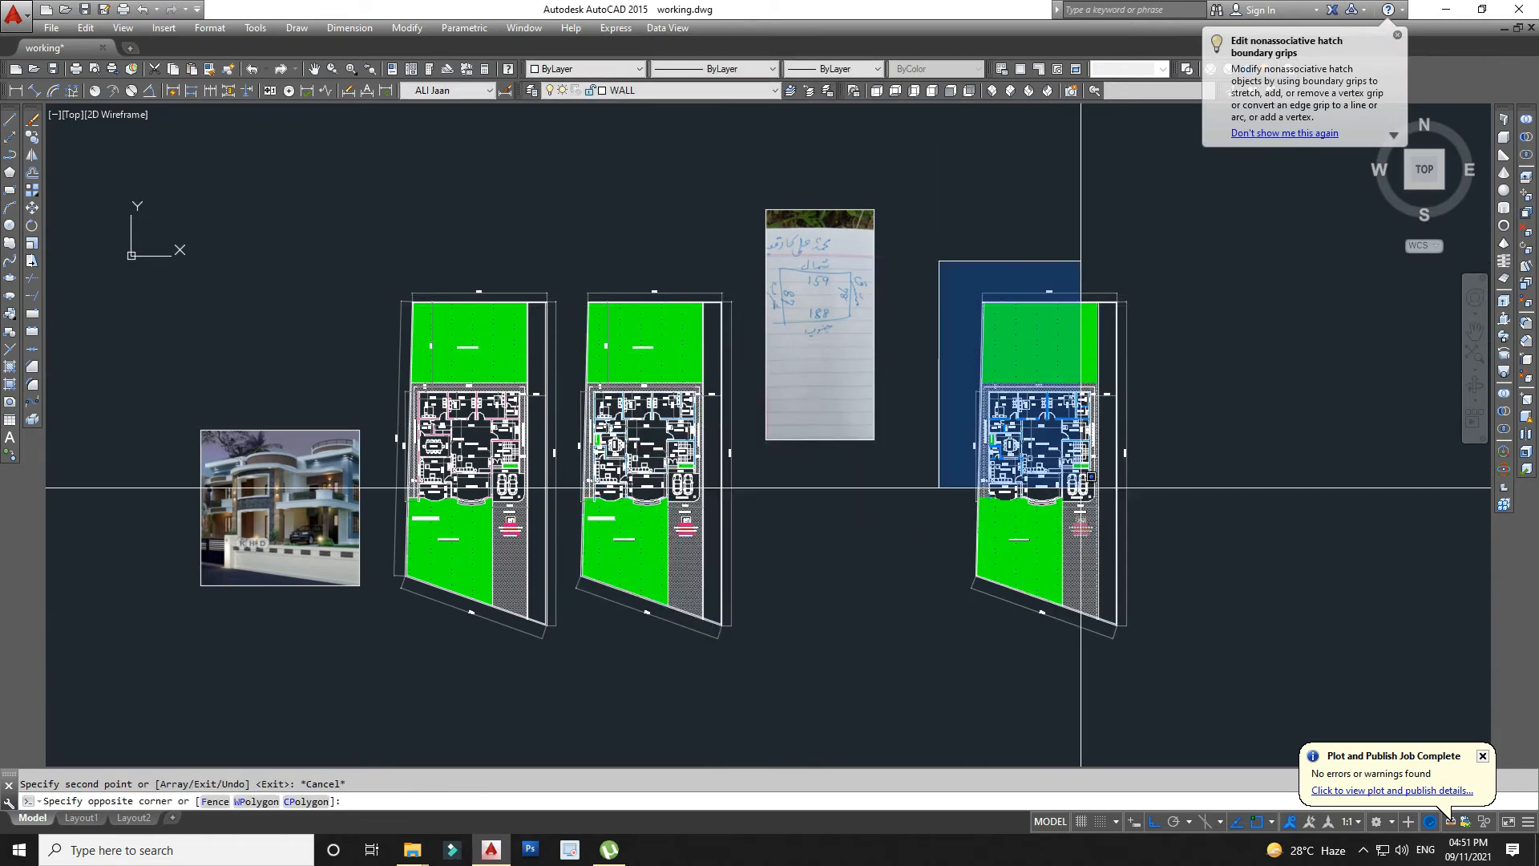
click(1203, 670)
text(ro)
key(Return)
click(1048, 451)
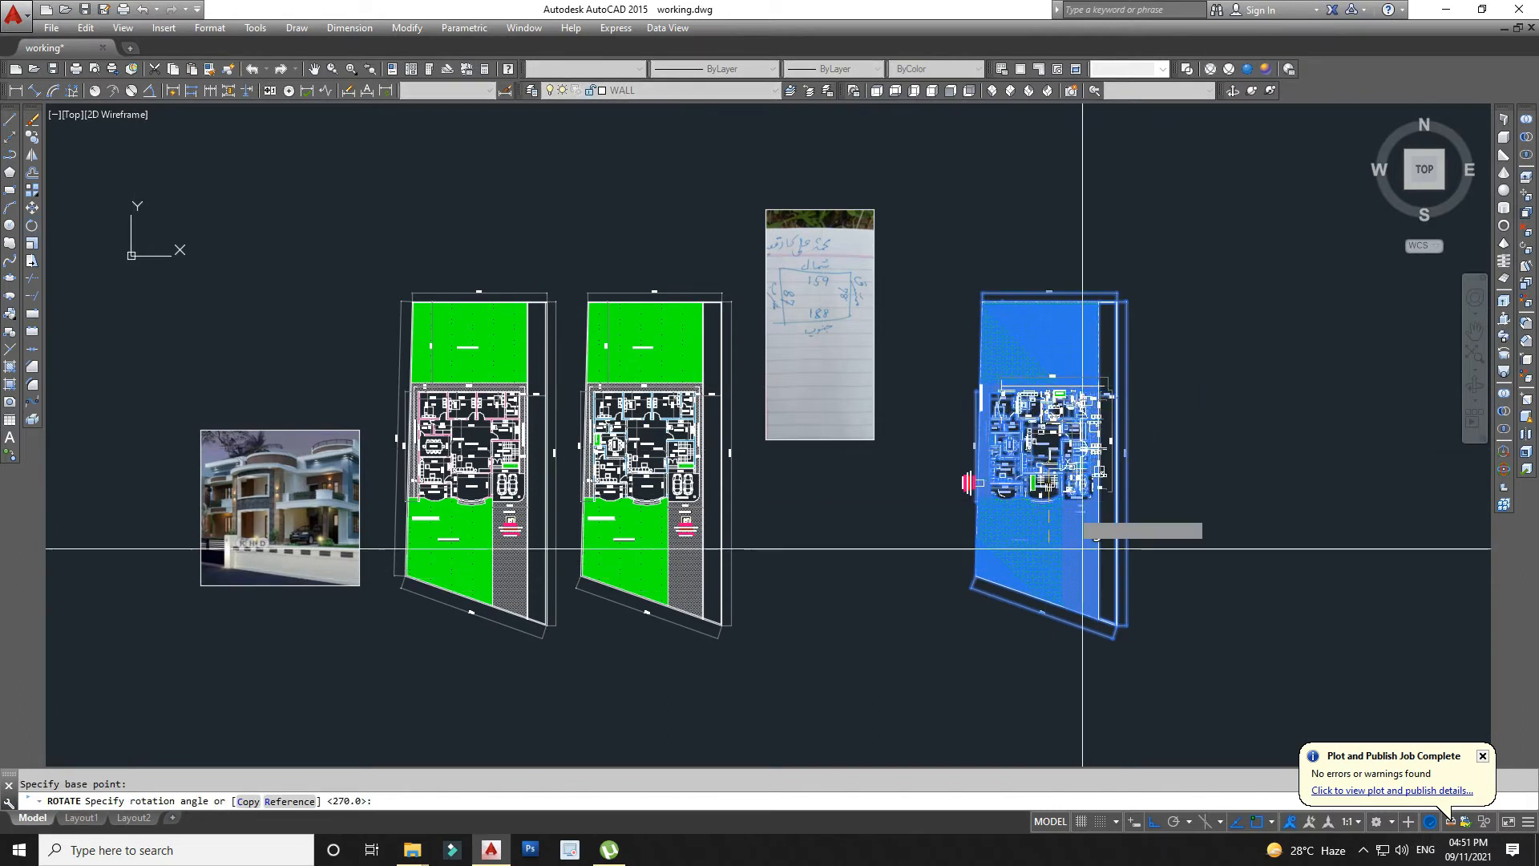
click(1031, 611)
key(Escape)
Move the rotated plan copy straight down, clear of the handwritten plot sketch.
click(859, 573)
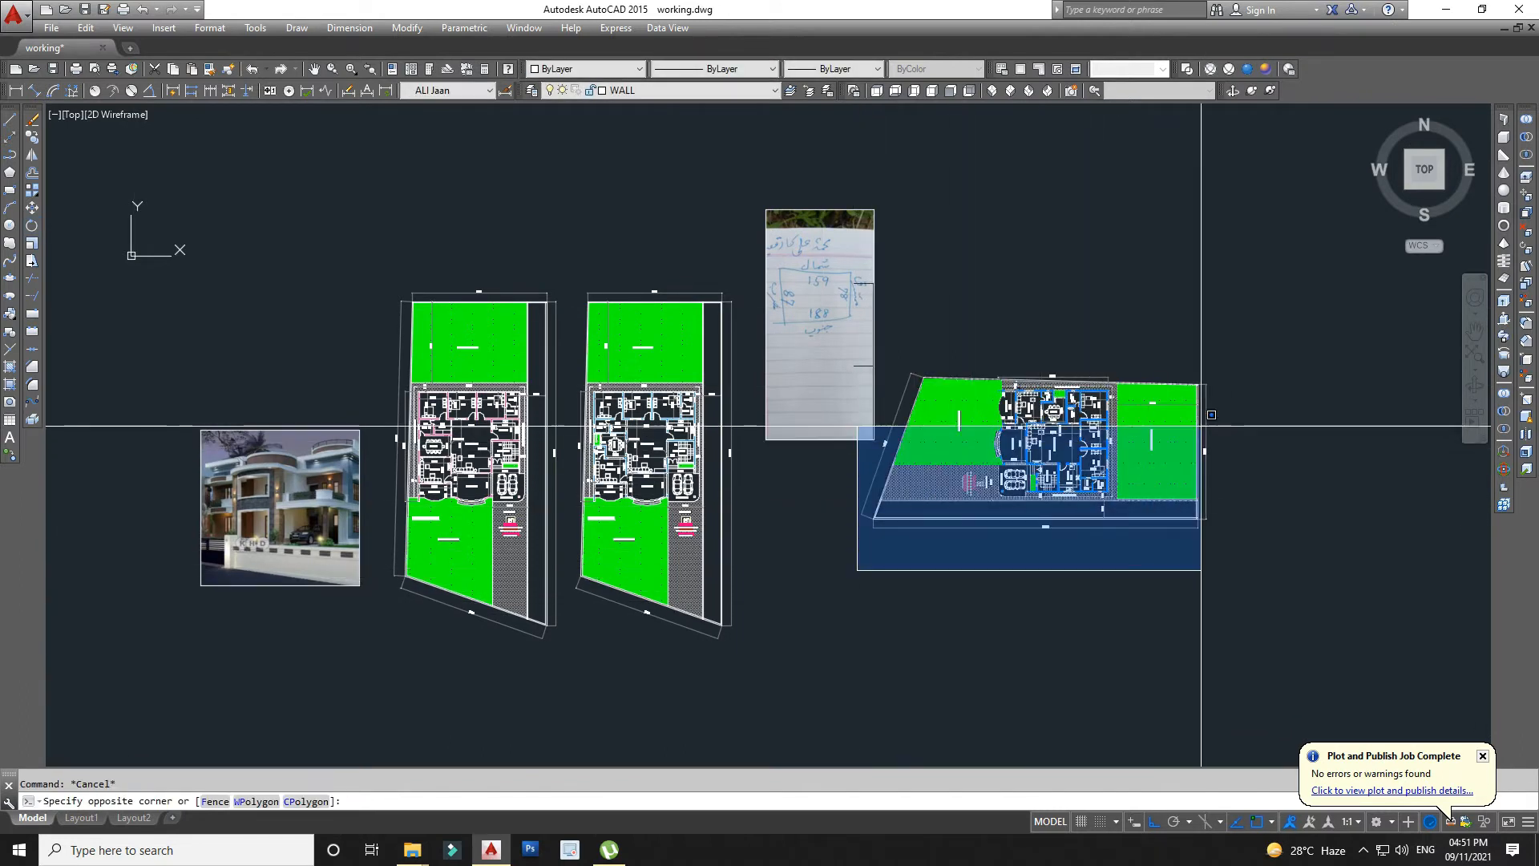
click(1476, 373)
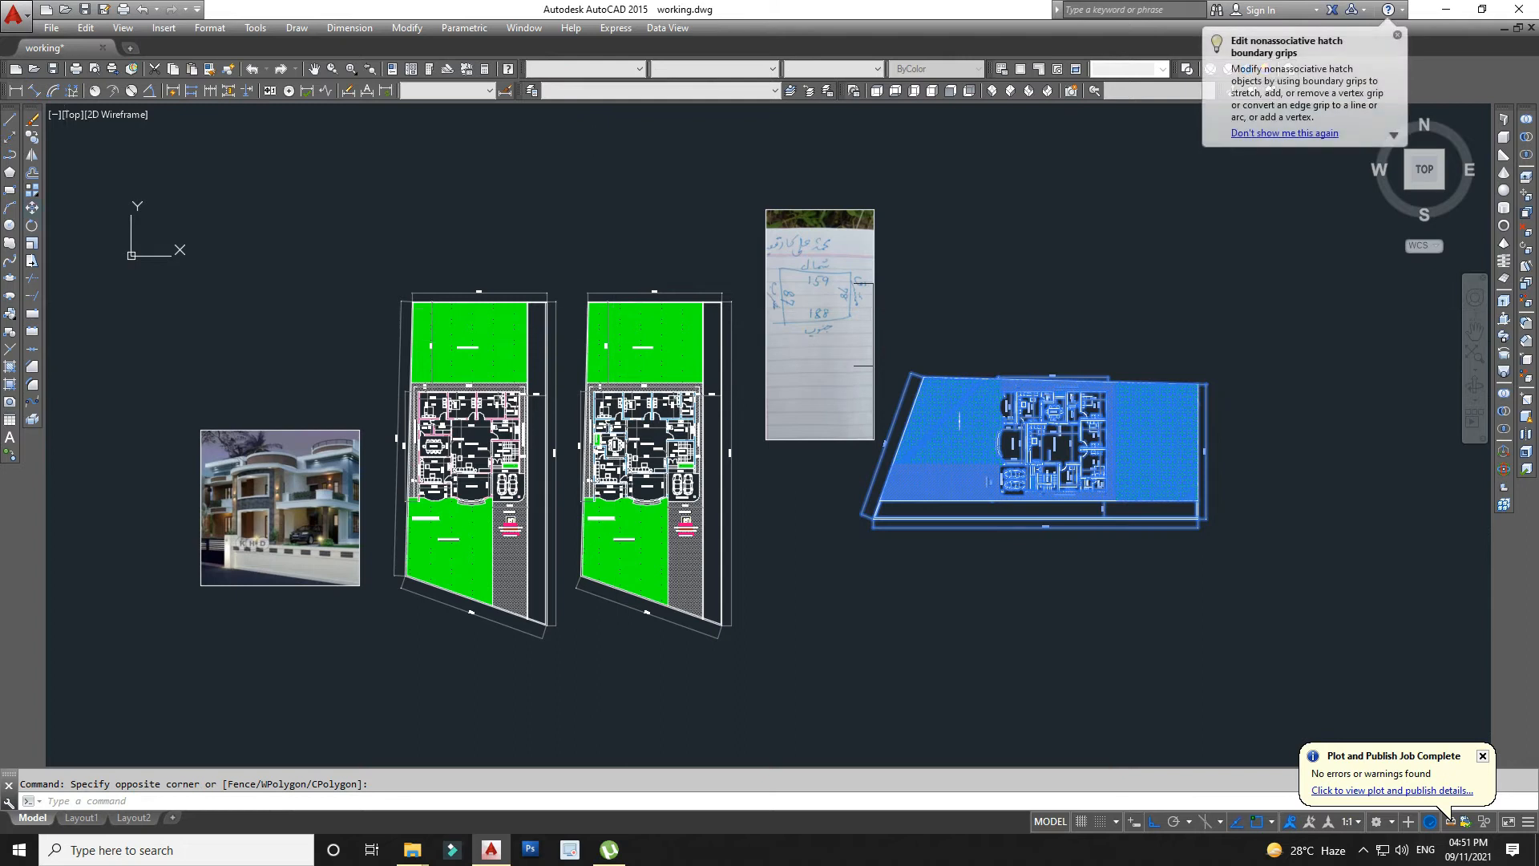
click(32, 208)
click(906, 590)
key(Escape)
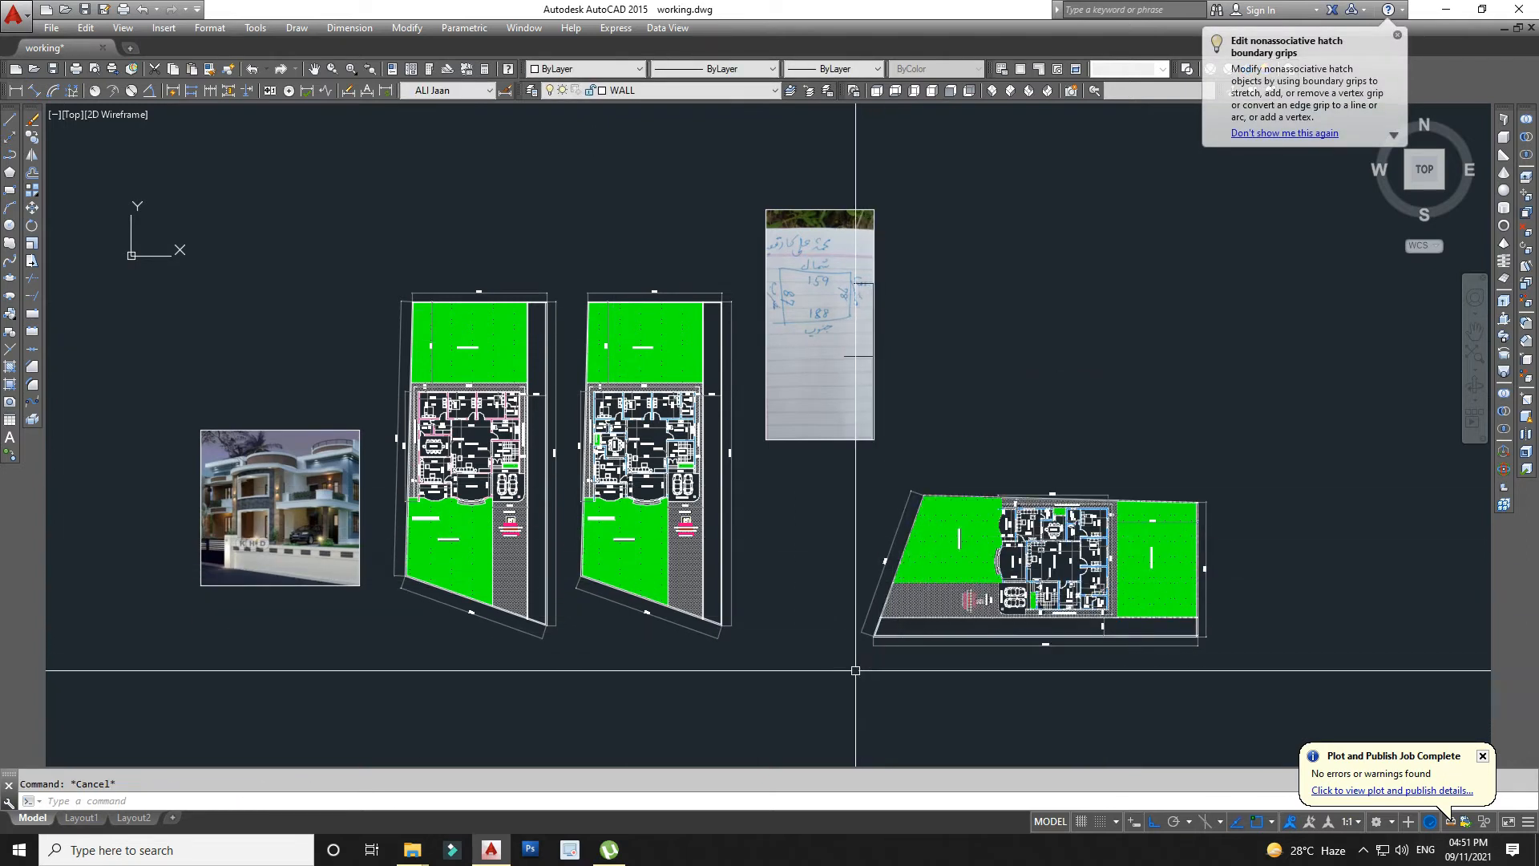
Examine the rotated plan's plot sides and dimensions against the handwritten plot sketch.
scroll(1233, 665, up, 2)
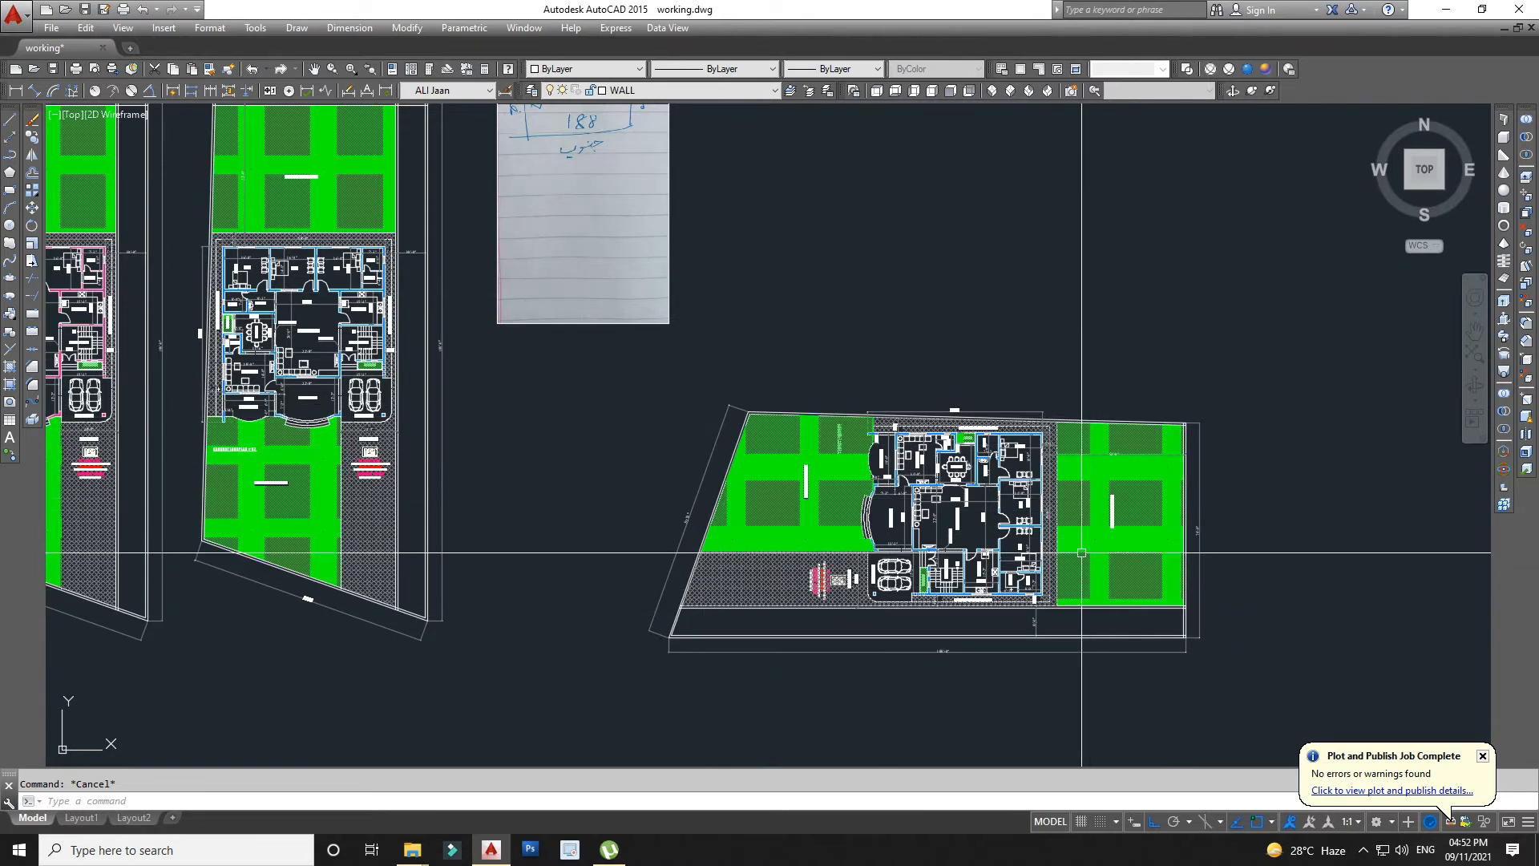
scroll(1082, 555, up, 2)
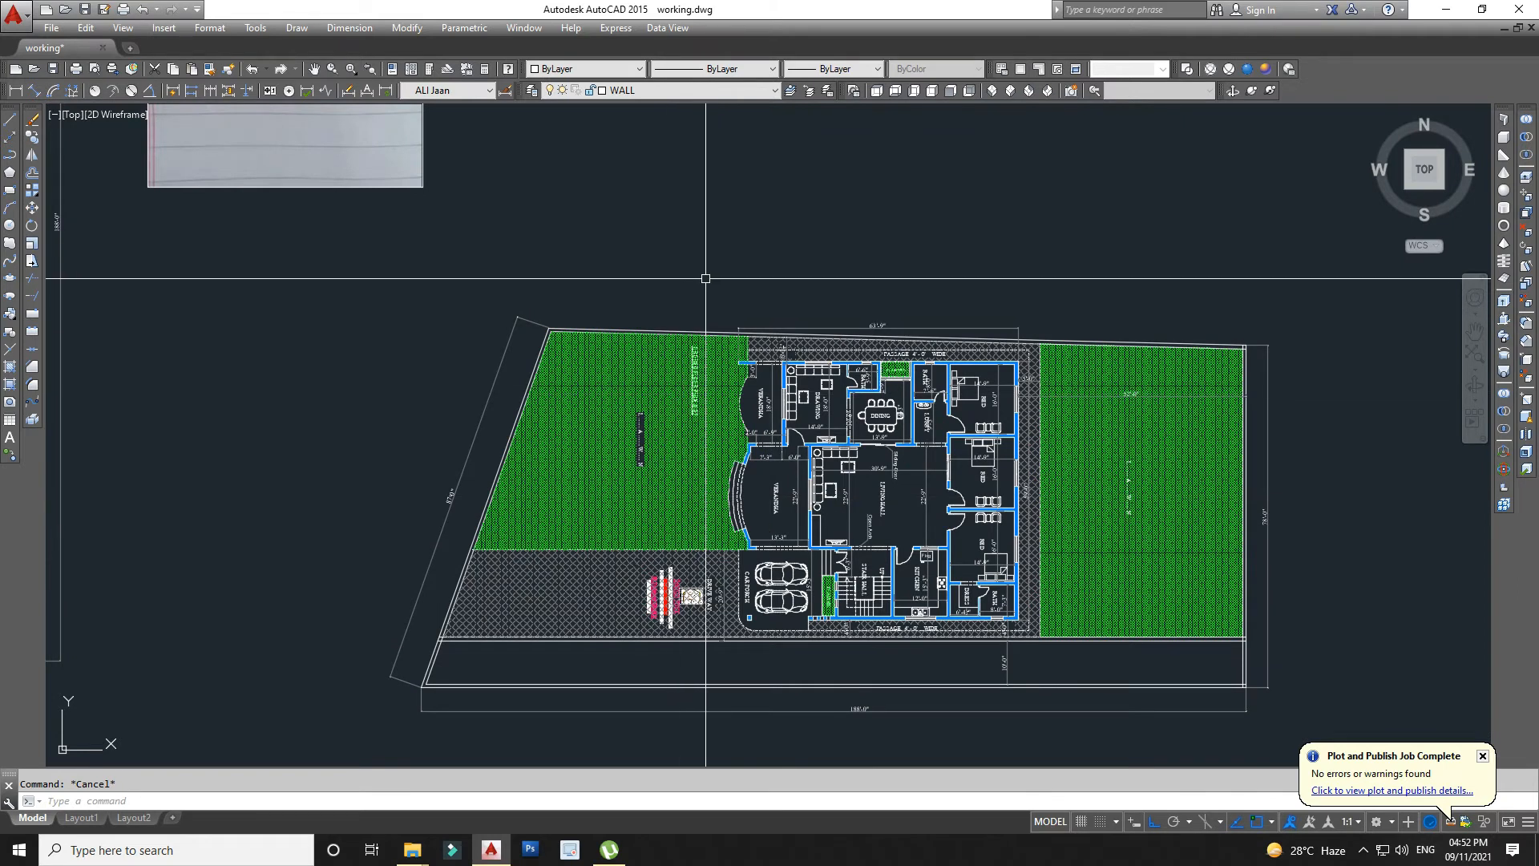
scroll(705, 279, down, 2)
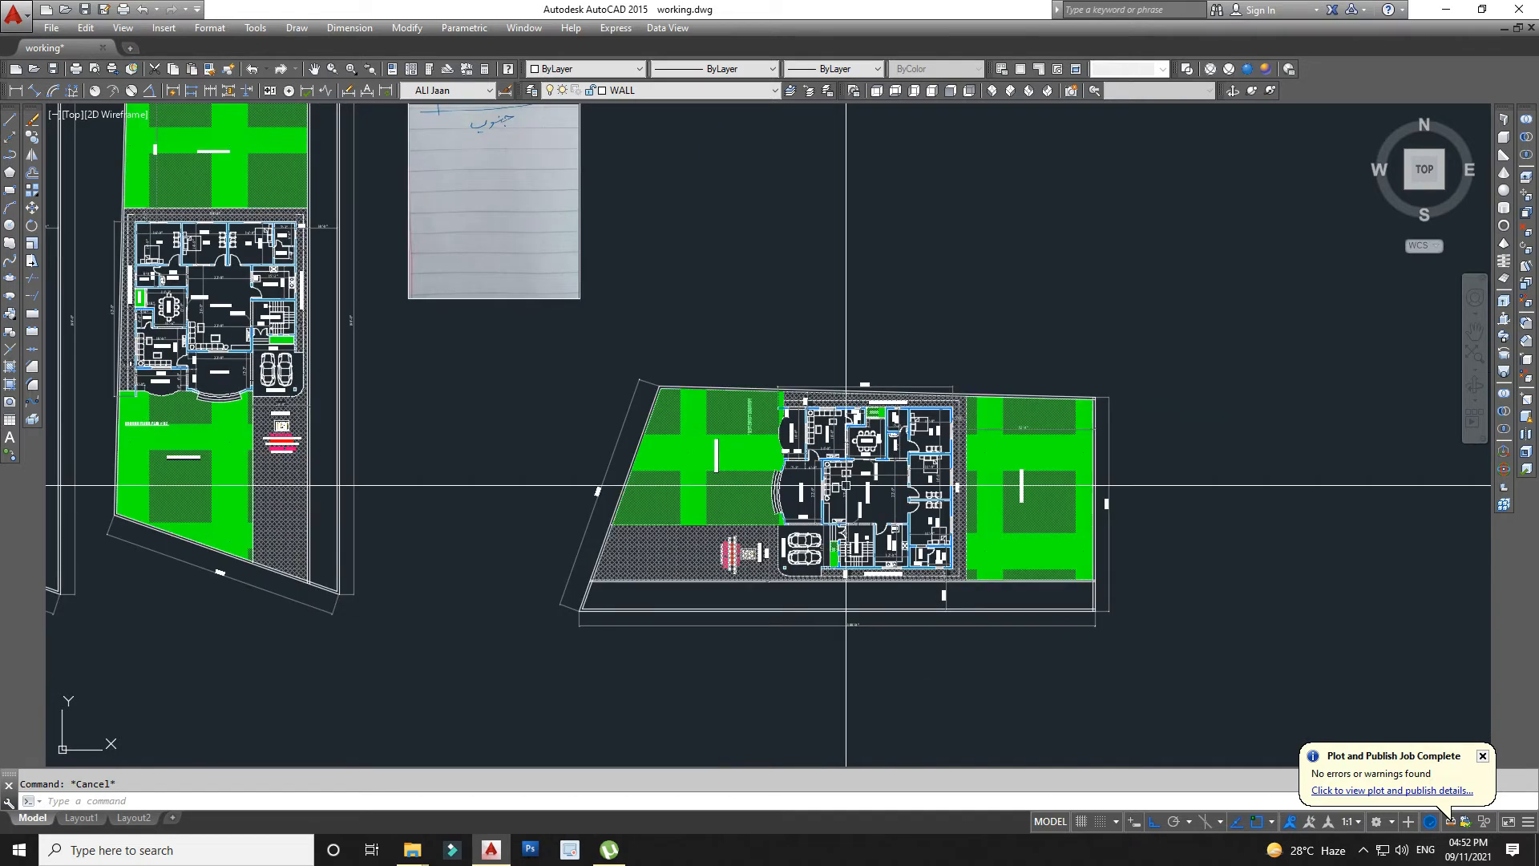
scroll(610, 252, down, 1)
scroll(631, 251, up, 1)
click(631, 251)
click(402, 314)
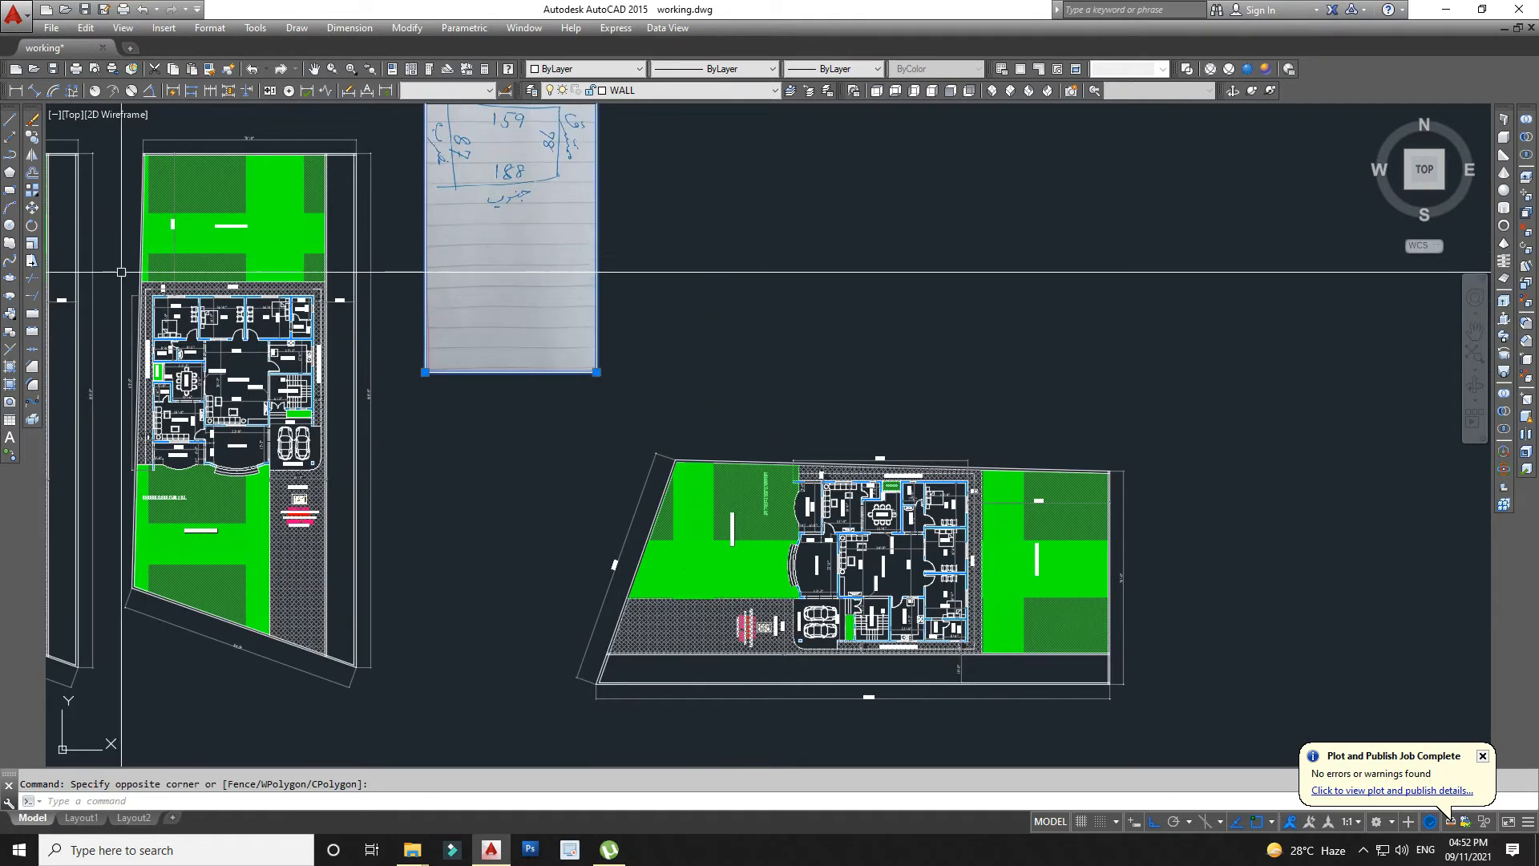
click(33, 208)
scroll(592, 394, down, 1)
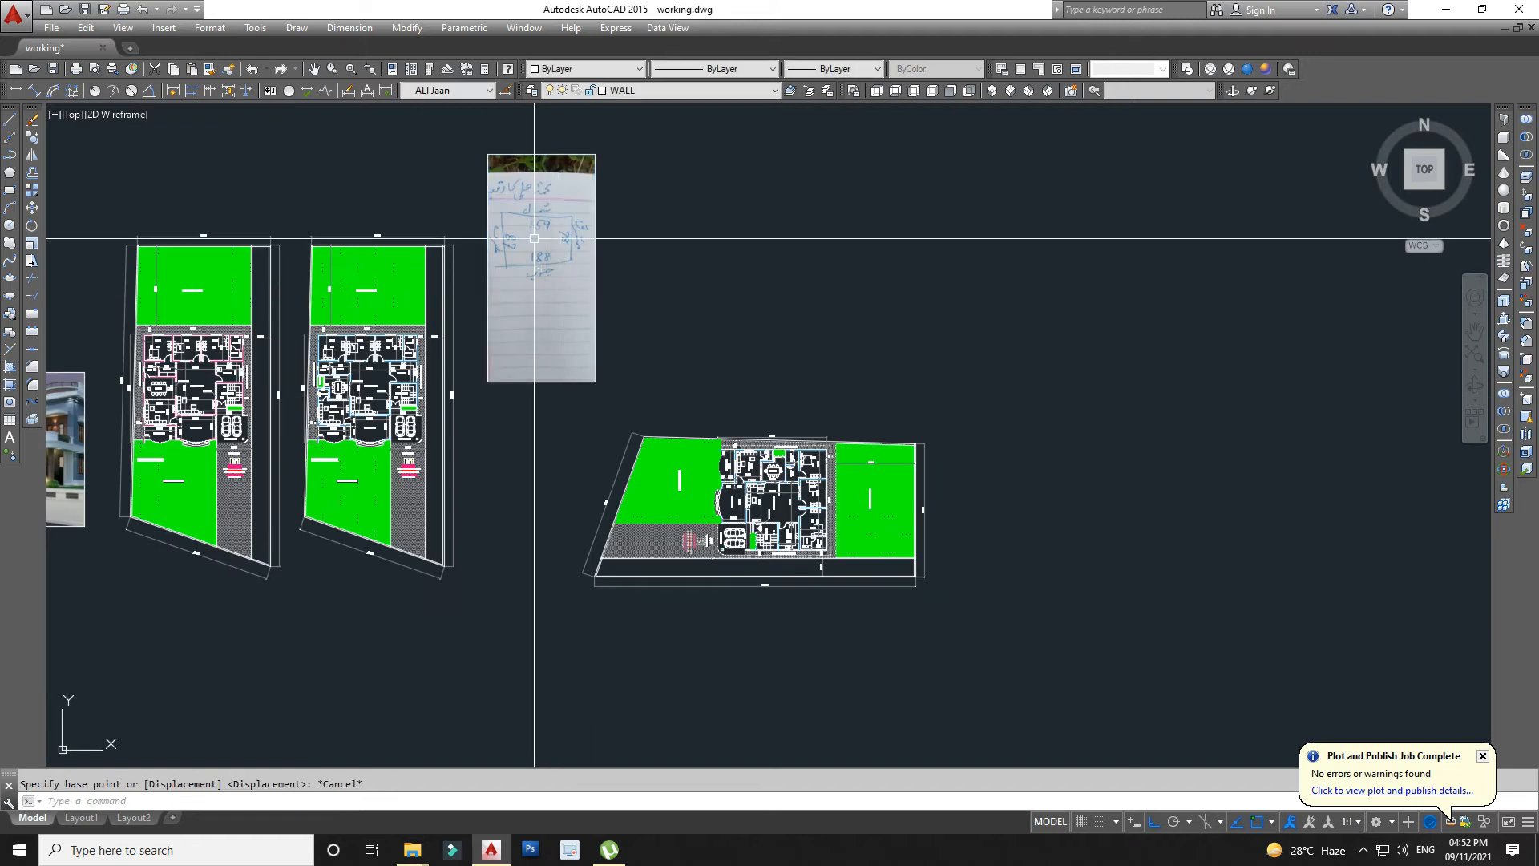
scroll(534, 213, up, 3)
key(Escape)
Rotate the horizontal plan copy a quarter turn about its middle so it stands upright like the original plans.
scroll(562, 278, down, 3)
scroll(643, 619, up, 2)
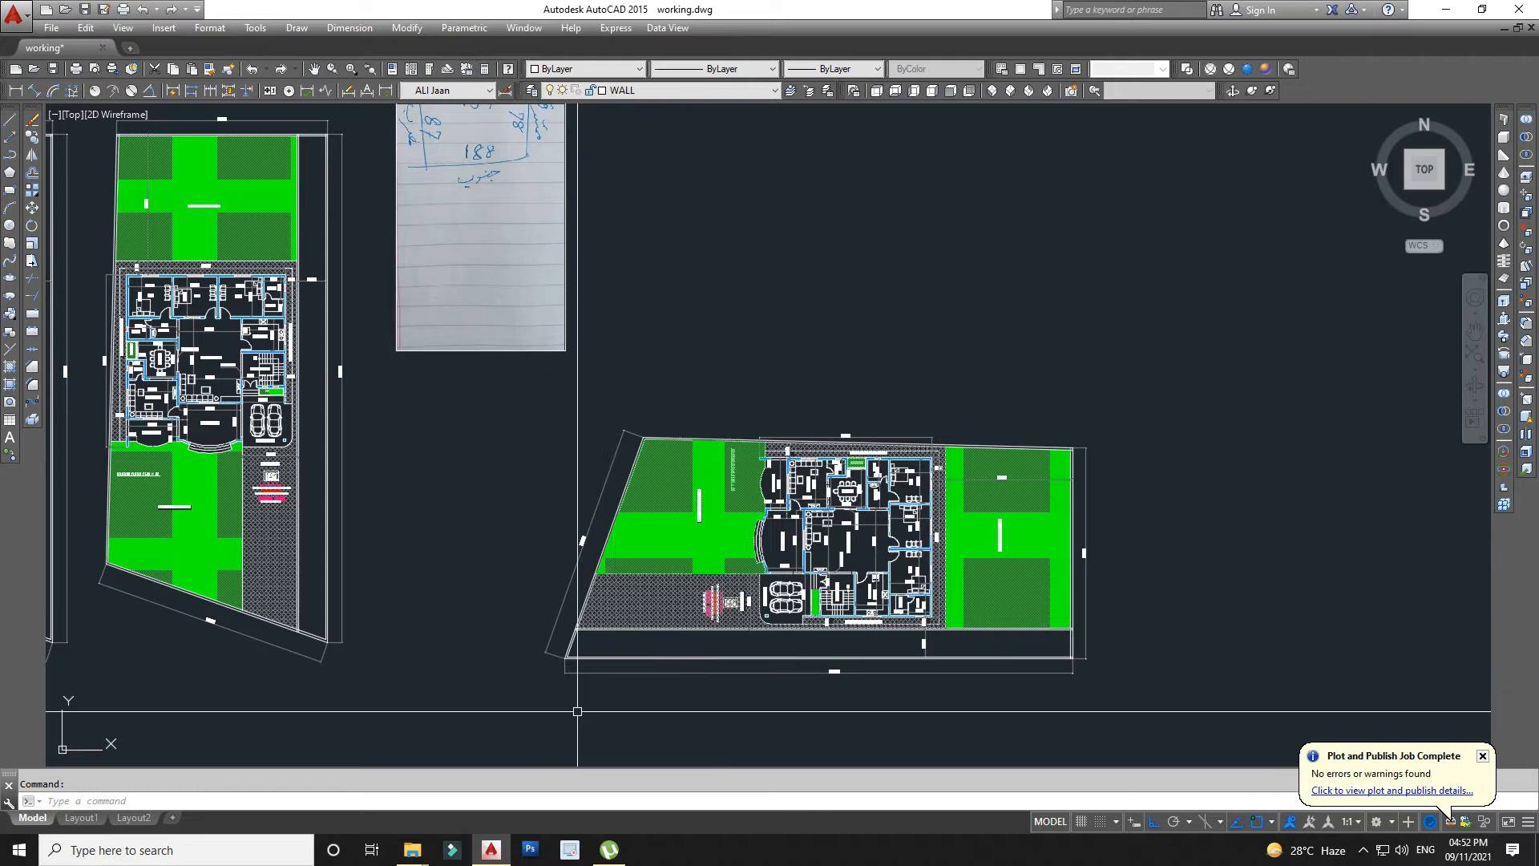
click(522, 705)
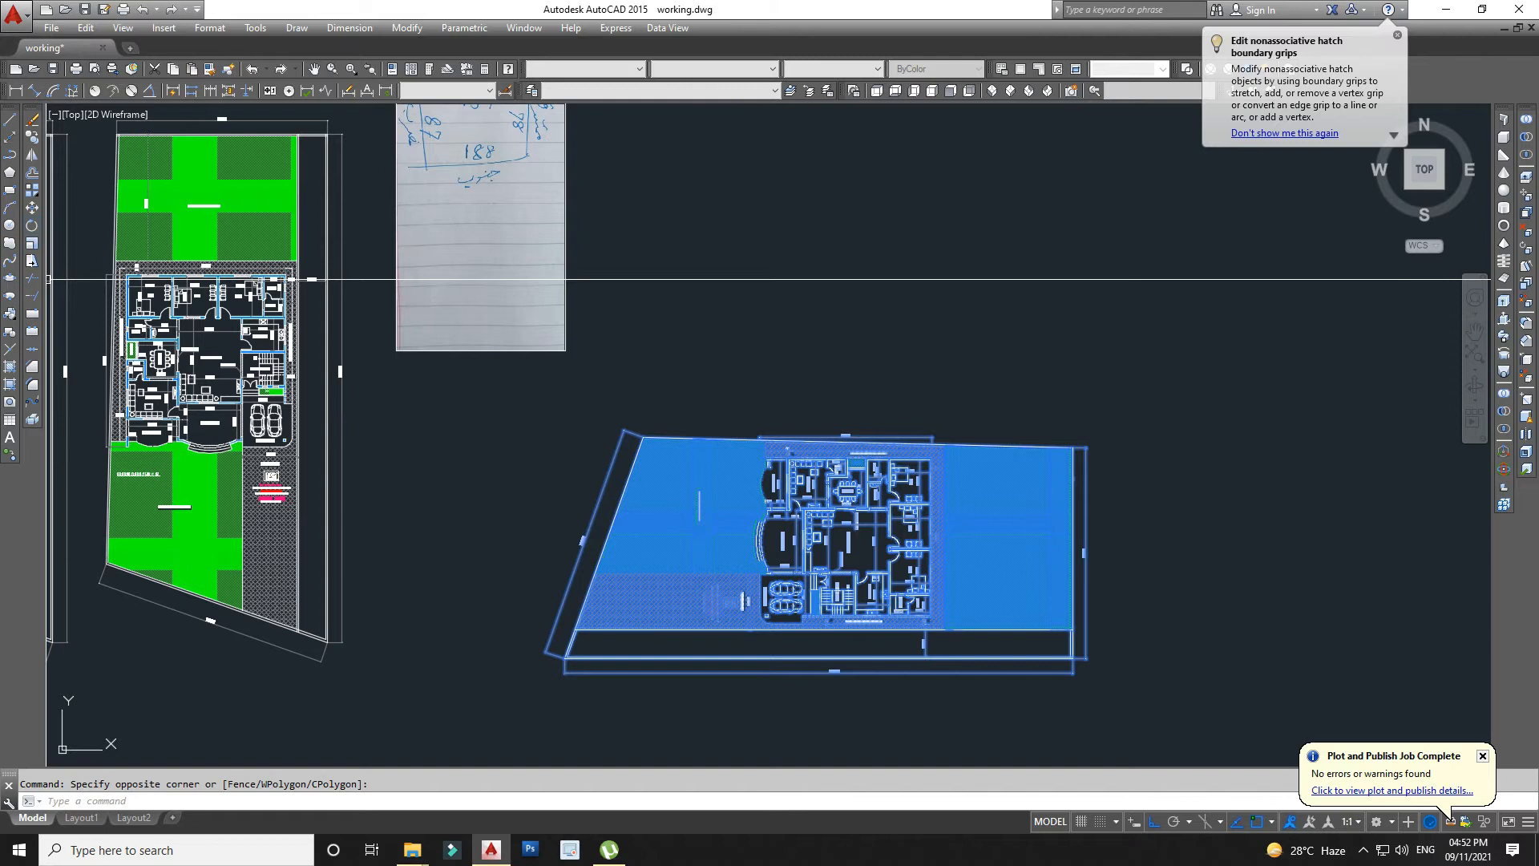
click(31, 225)
click(861, 507)
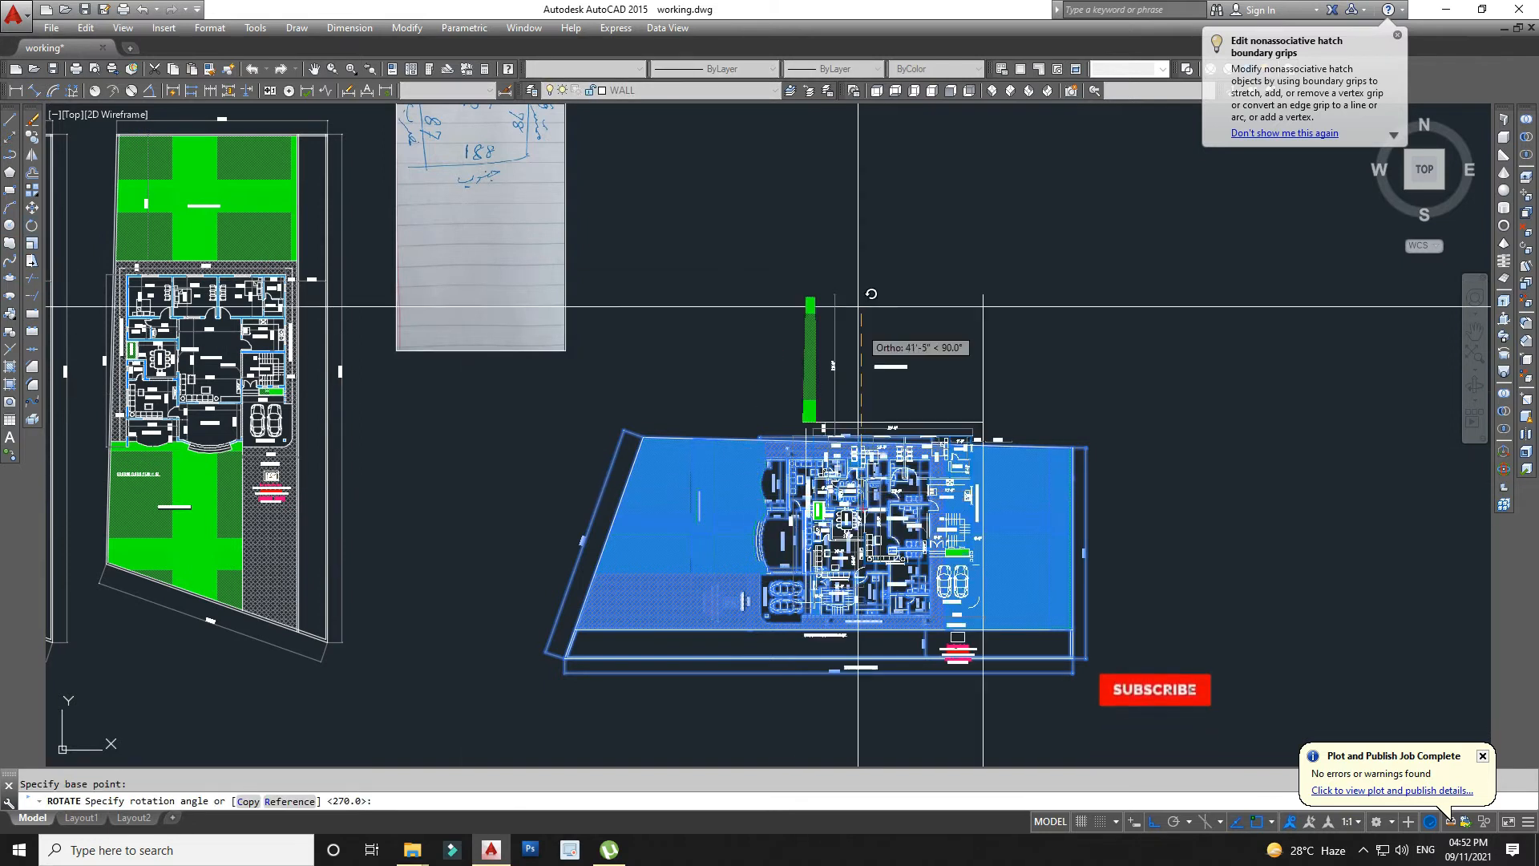
click(852, 204)
scroll(783, 384, down, 2)
scroll(883, 557, up, 6)
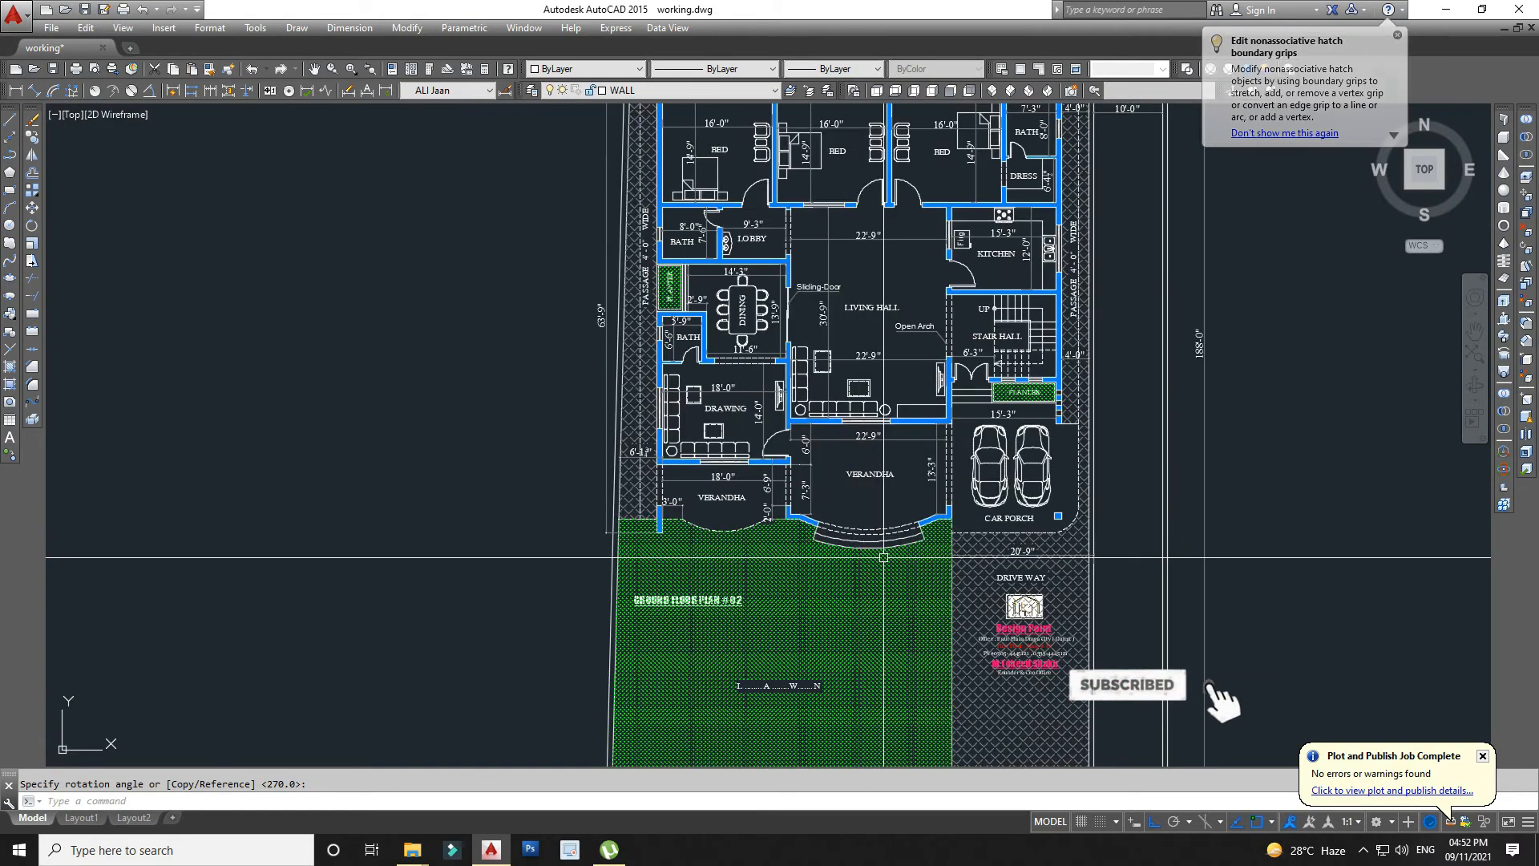
scroll(801, 554, down, 2)
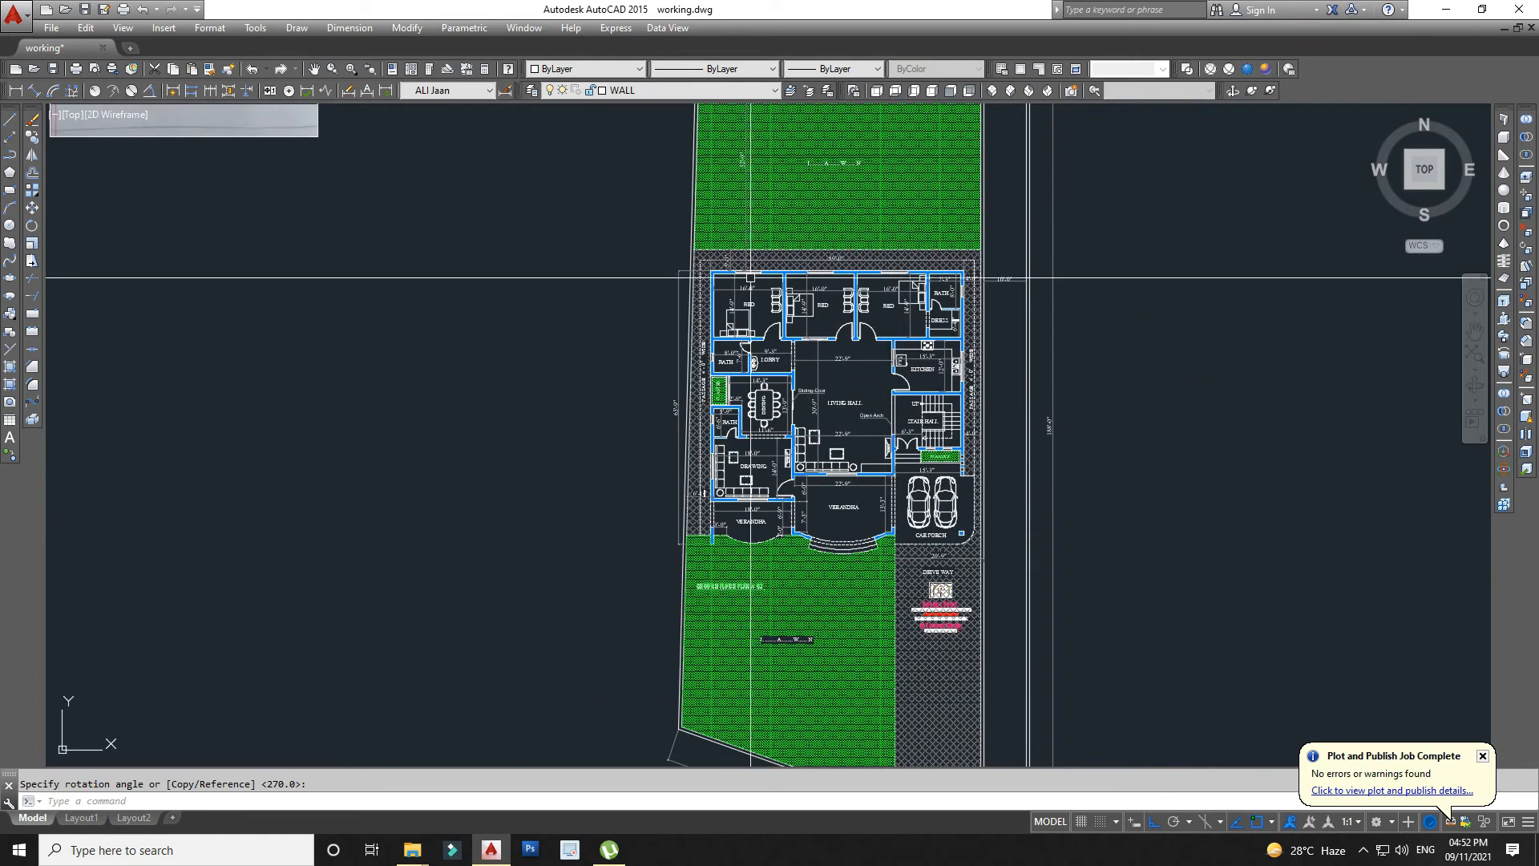
Examine the house elevation photo alongside the front verandhas and car porch of Ground Floor Plan # 01.
text(p)
key(Return)
drag(188, 415, 991, 424)
drag(388, 423, 955, 489)
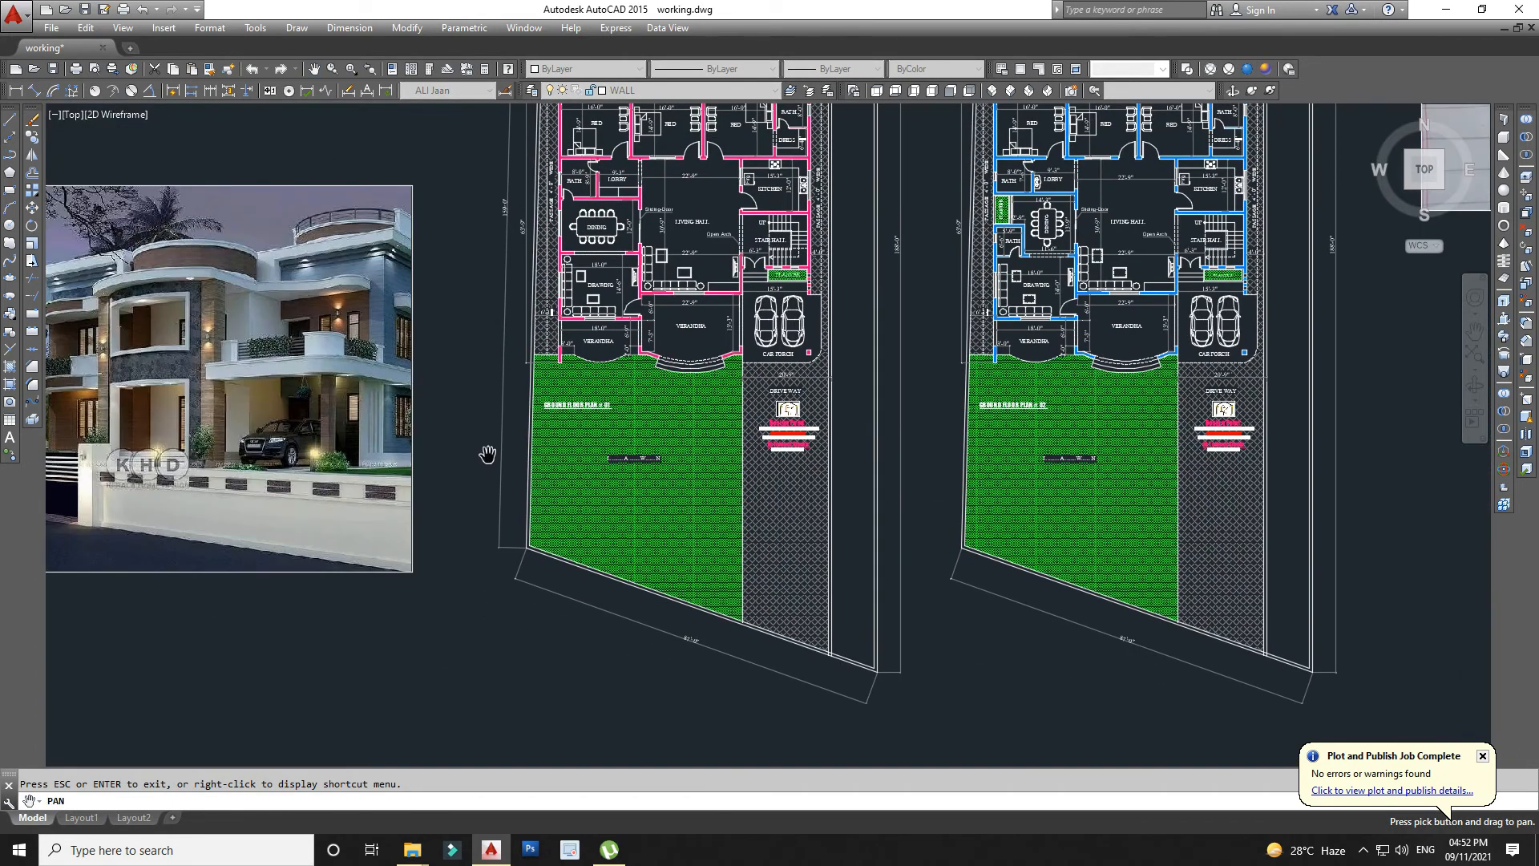
scroll(488, 454, down, 2)
scroll(255, 423, up, 4)
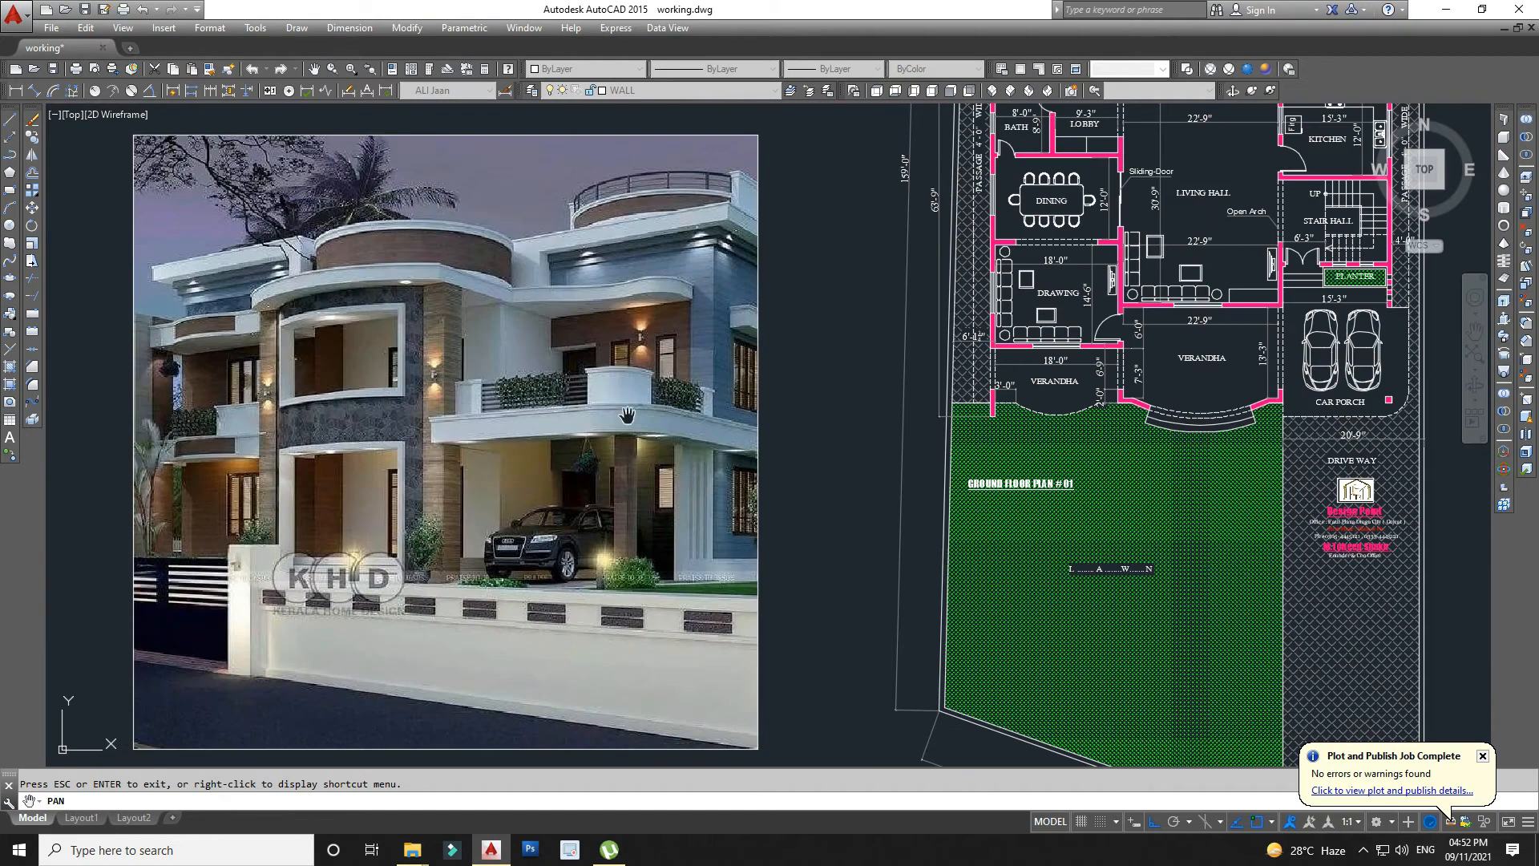
scroll(359, 417, down, 2)
scroll(946, 421, up, 2)
drag(977, 402, 960, 476)
drag(218, 595, 345, 531)
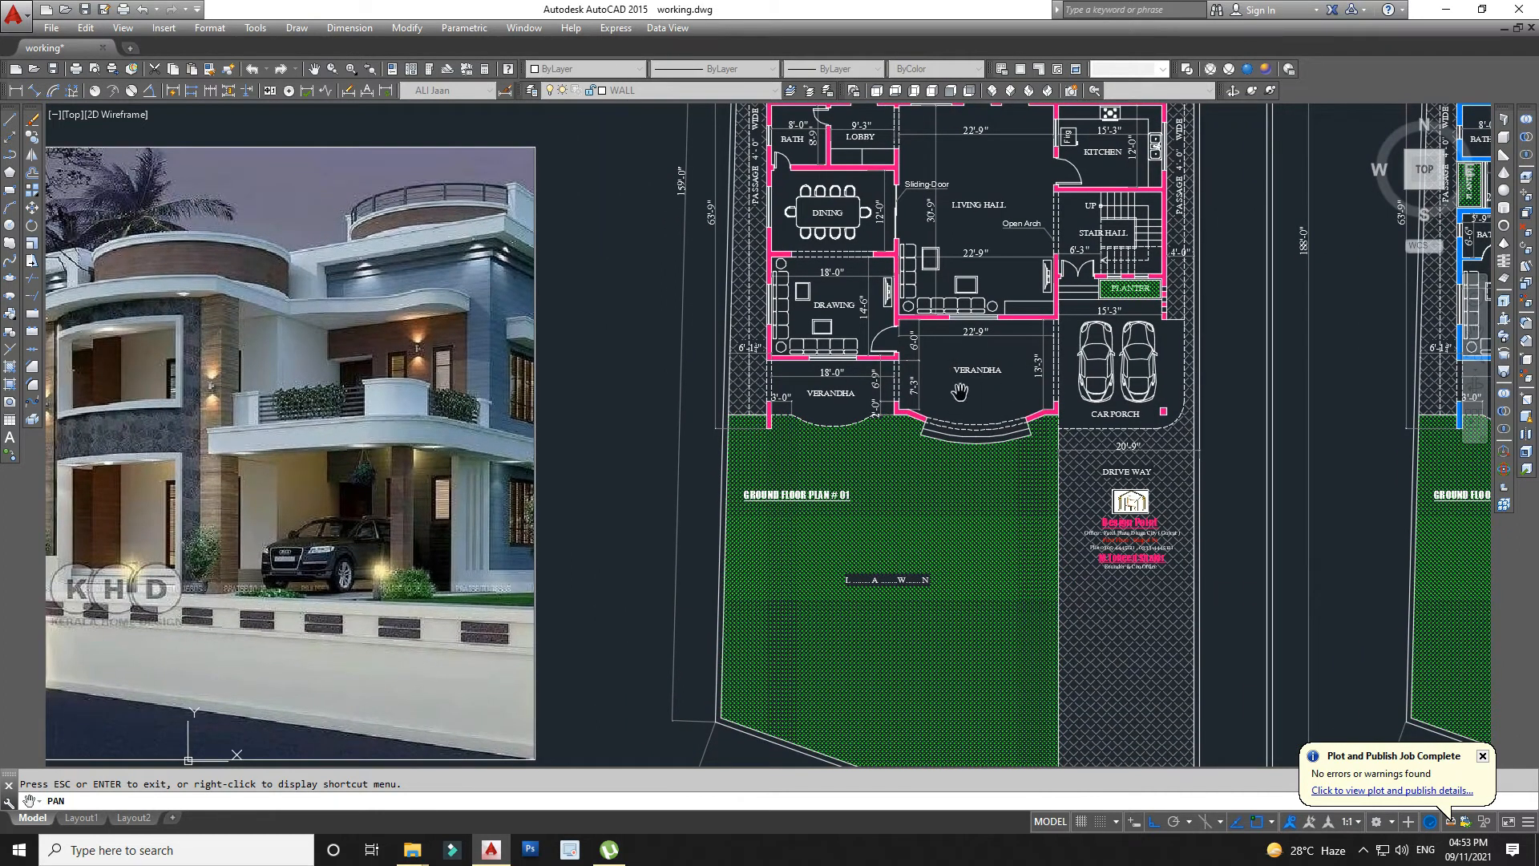
drag(111, 488, 246, 500)
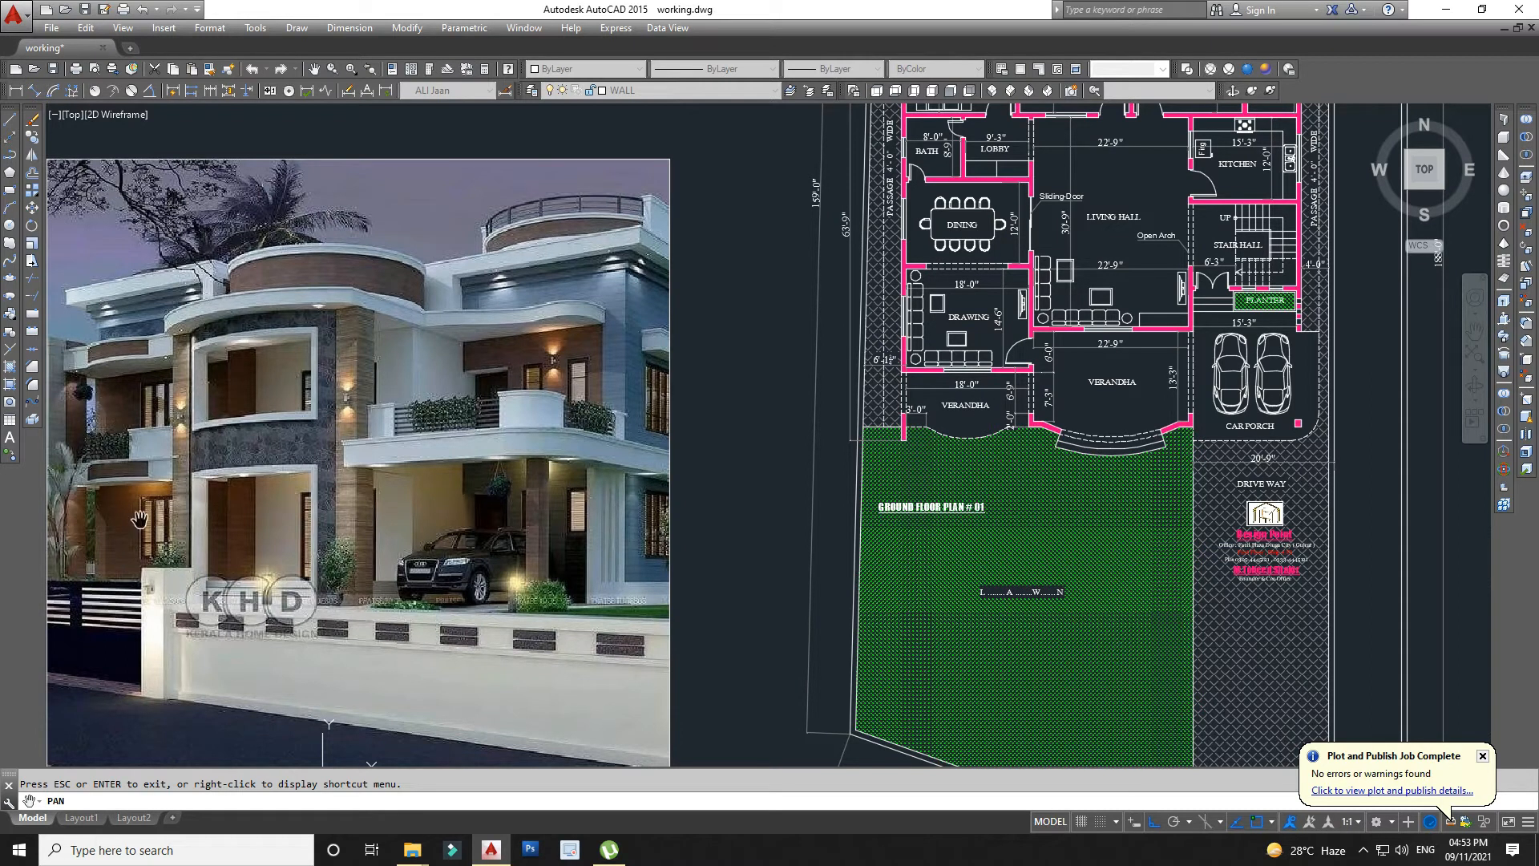
Compare the room layouts of Ground Floor Plans # 01 and # 02 with the elevation photo, dismissing the error dialog.
drag(645, 578, 486, 573)
drag(657, 554, 634, 583)
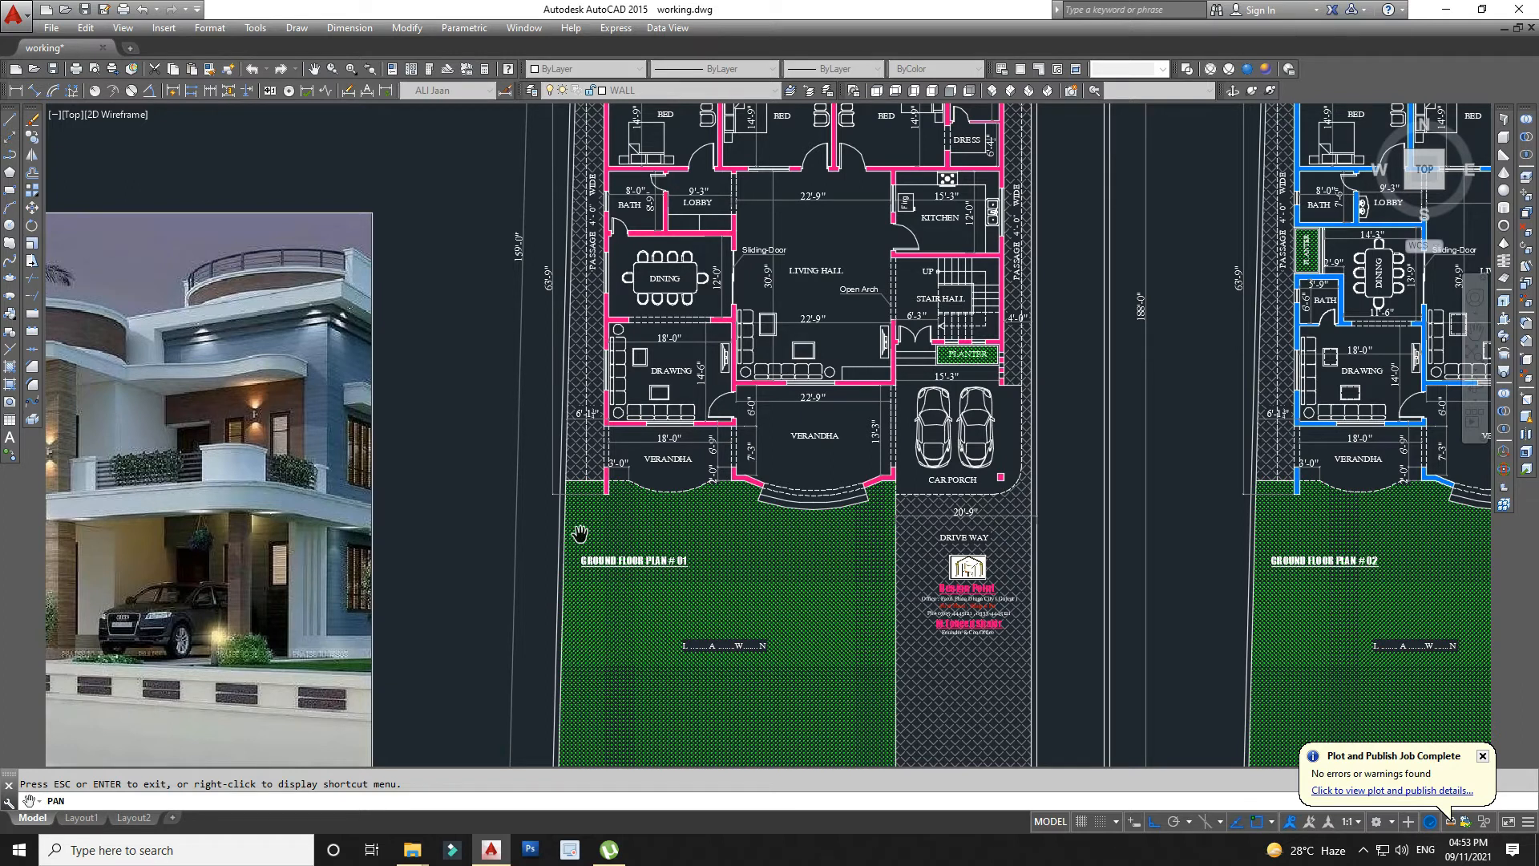
drag(629, 573, 1075, 562)
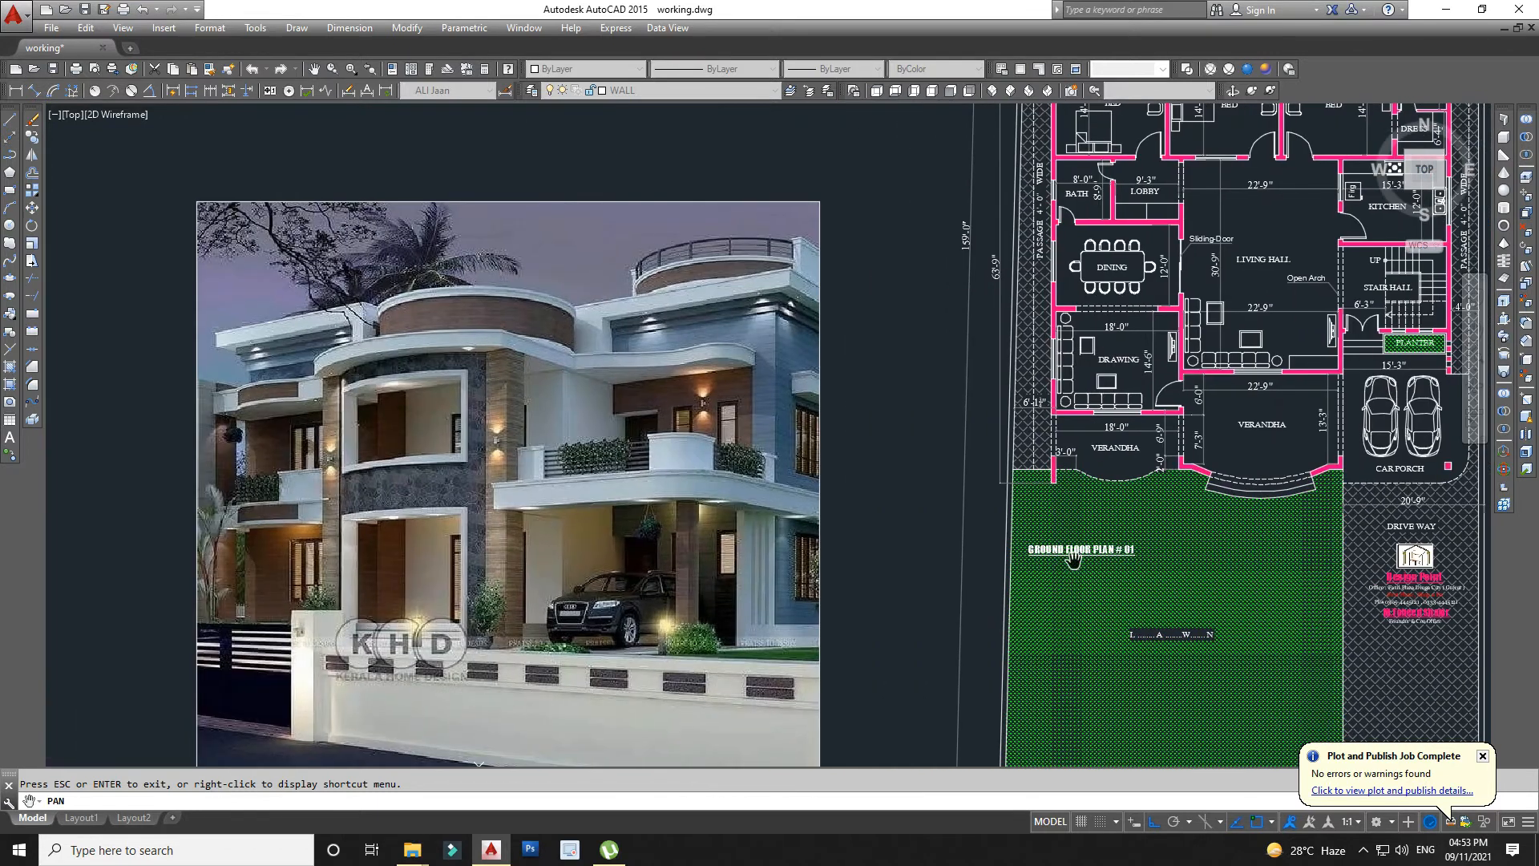
drag(1066, 503, 914, 519)
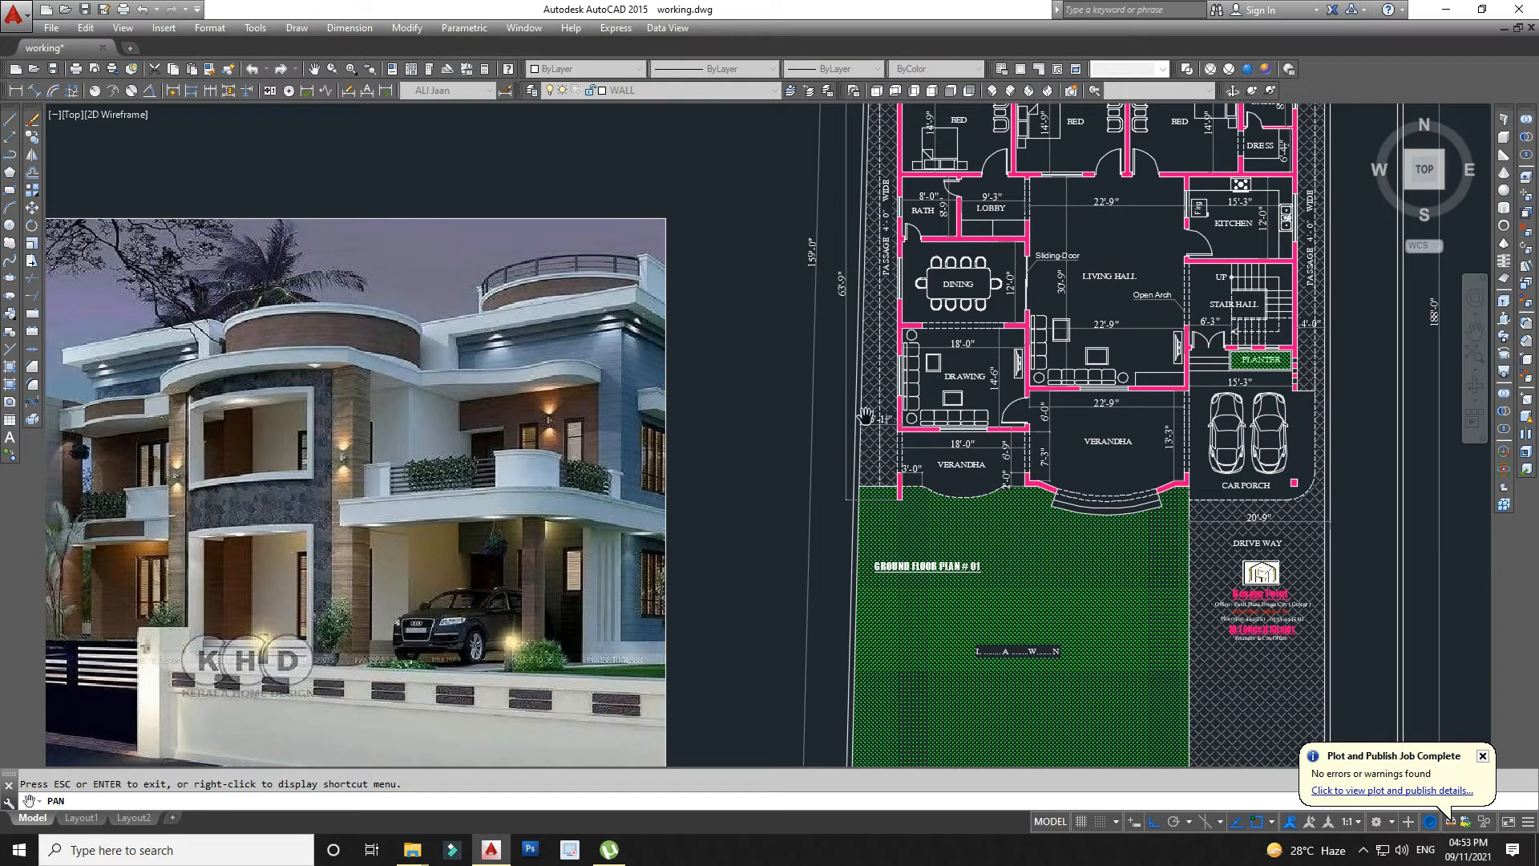
scroll(690, 531, down, 2)
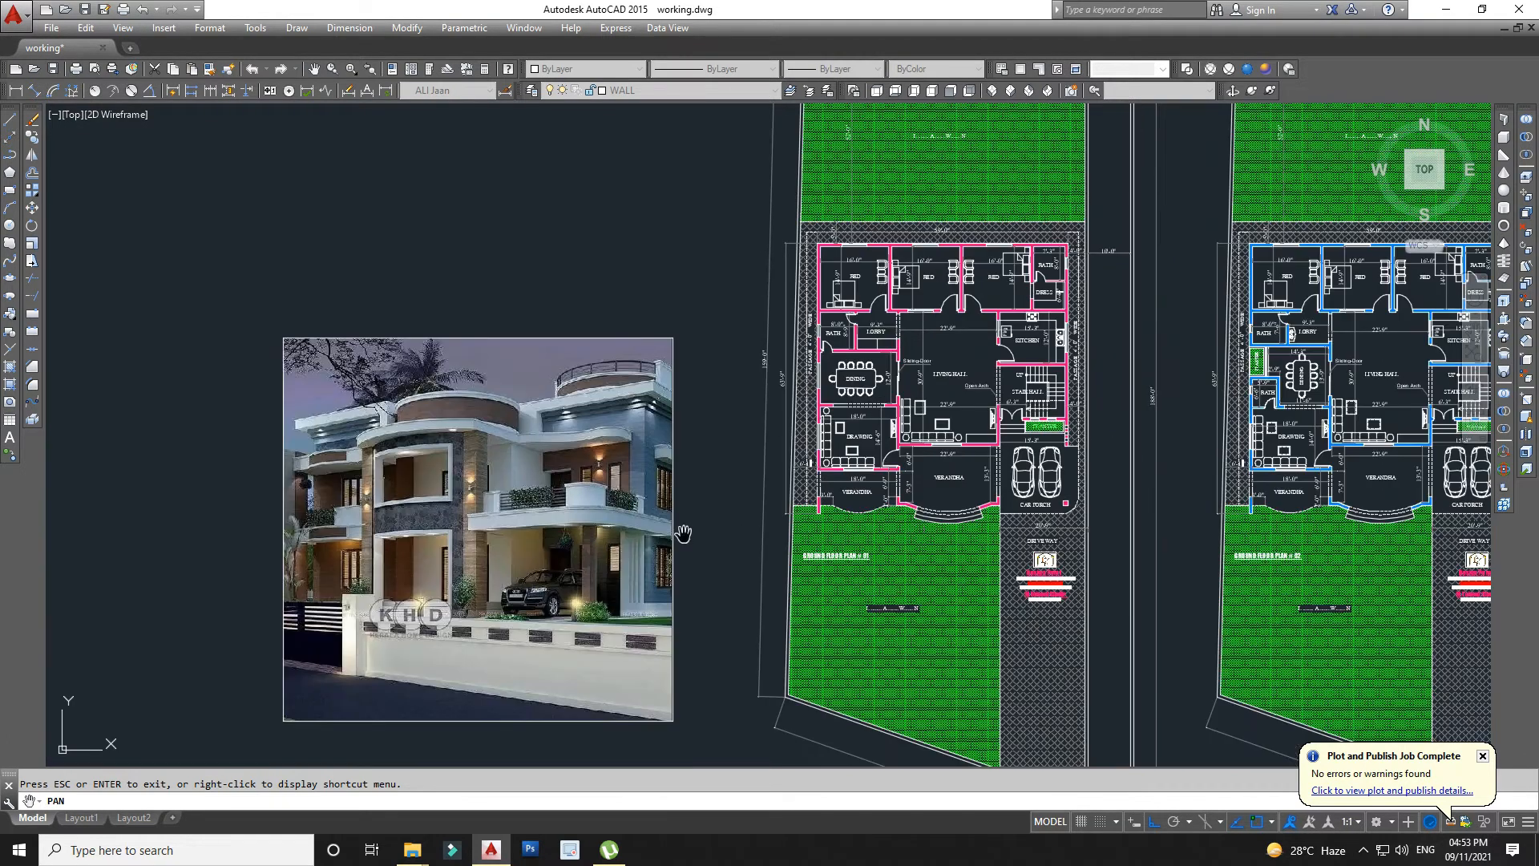
drag(1063, 538, 903, 548)
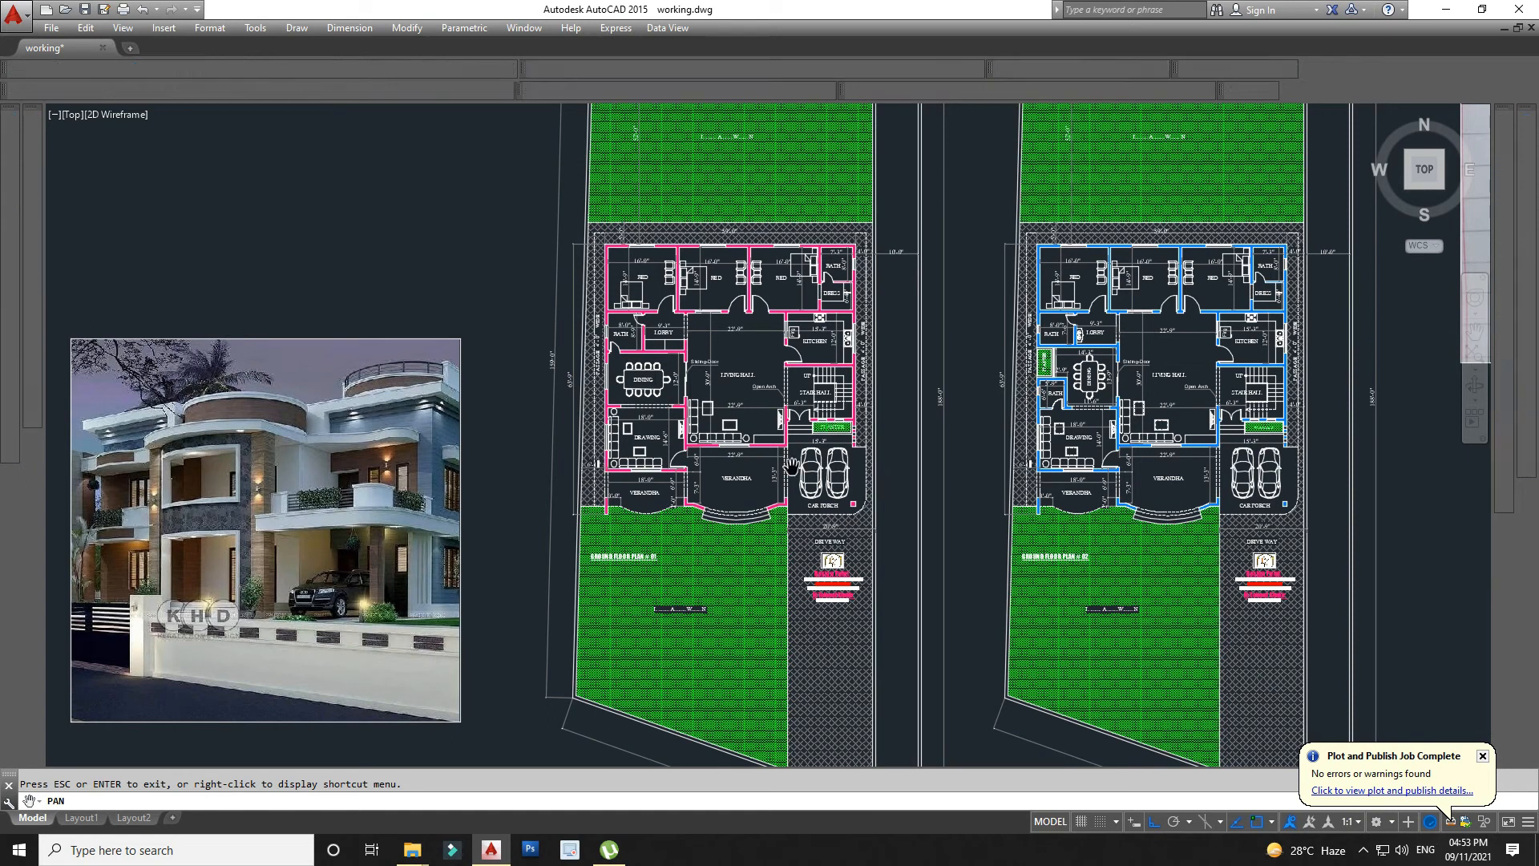
scroll(766, 433, up, 2)
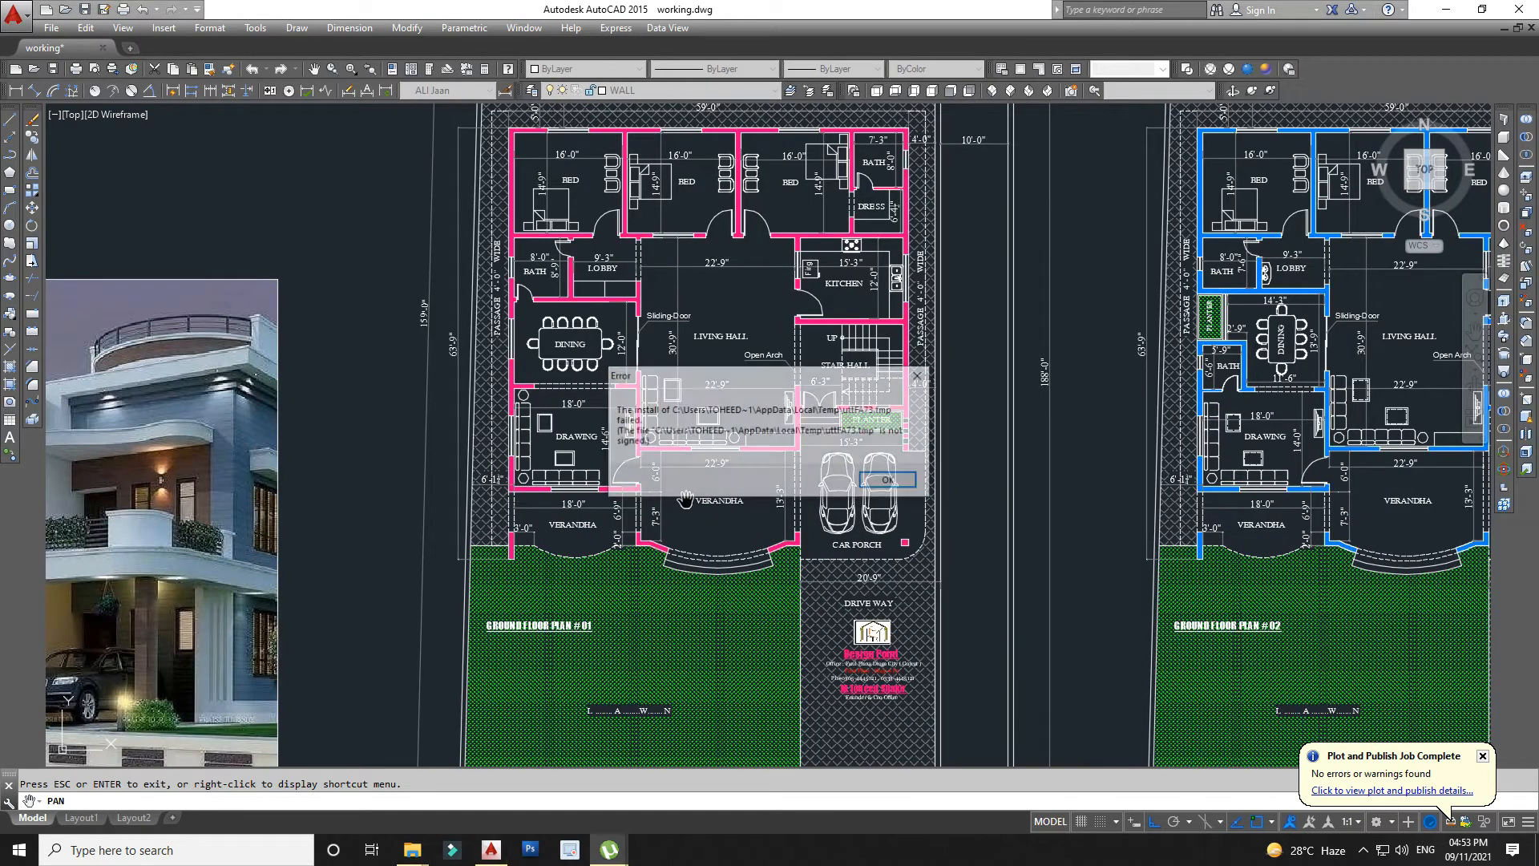
click(920, 375)
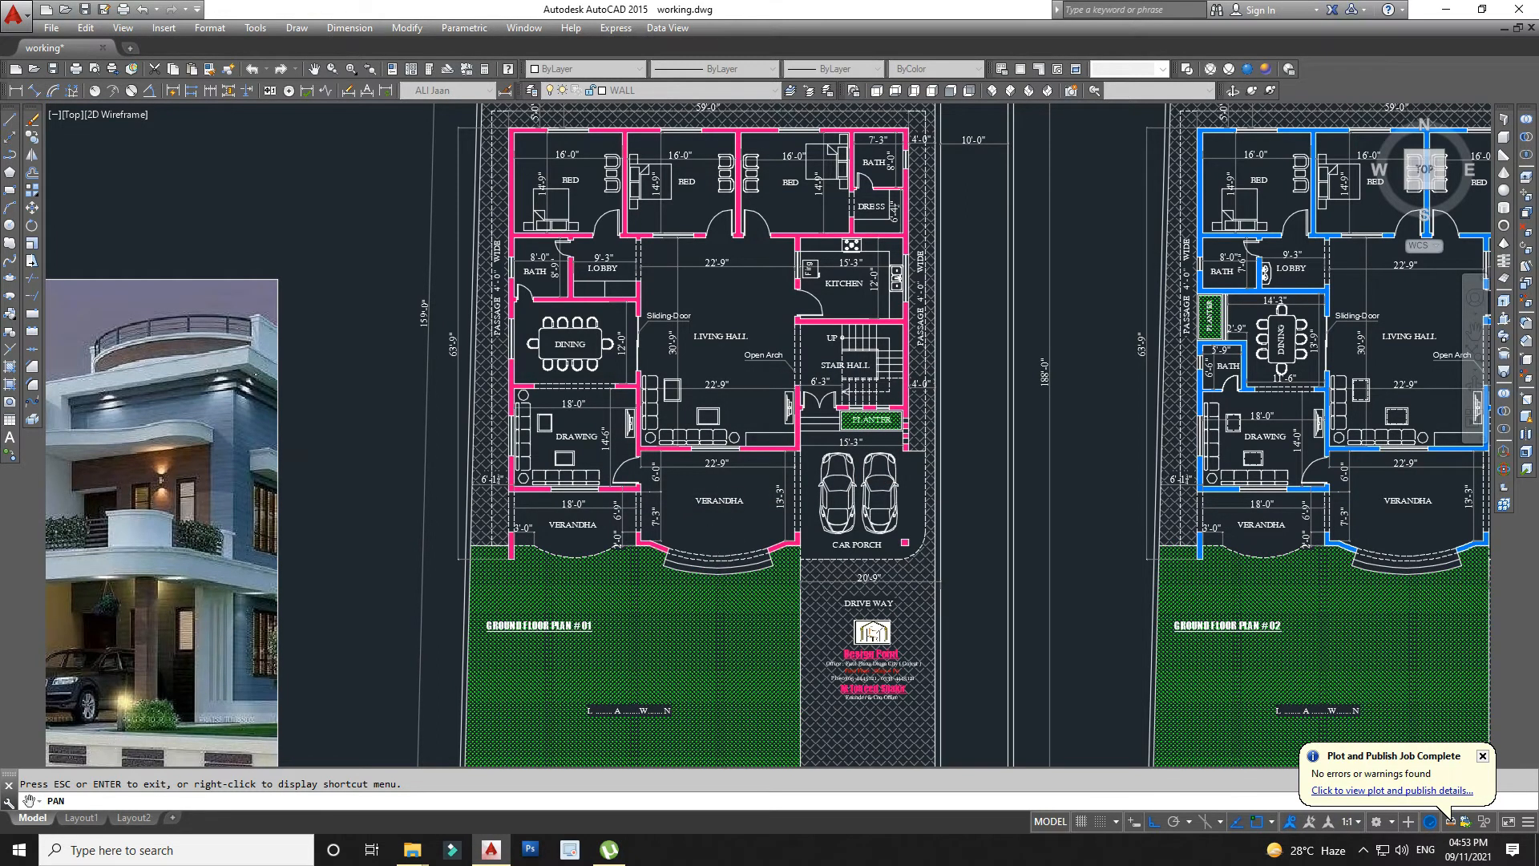
scroll(710, 538, down, 2)
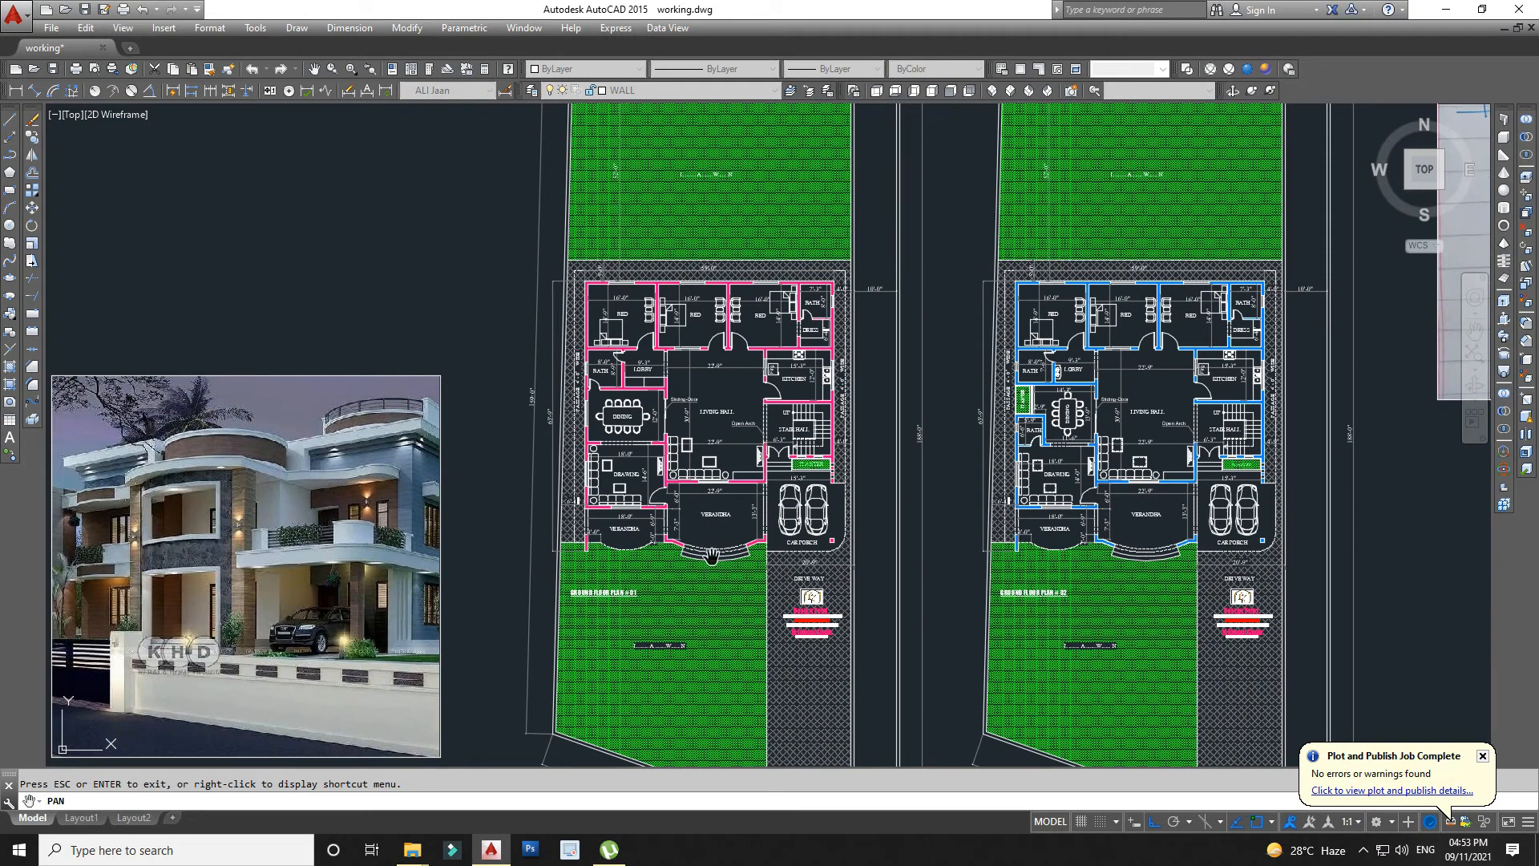
Examine the slanted front boundaries and lawns of Ground Floor Plans # 01 and # 02 alongside the handwritten plot sketch.
drag(707, 582, 719, 471)
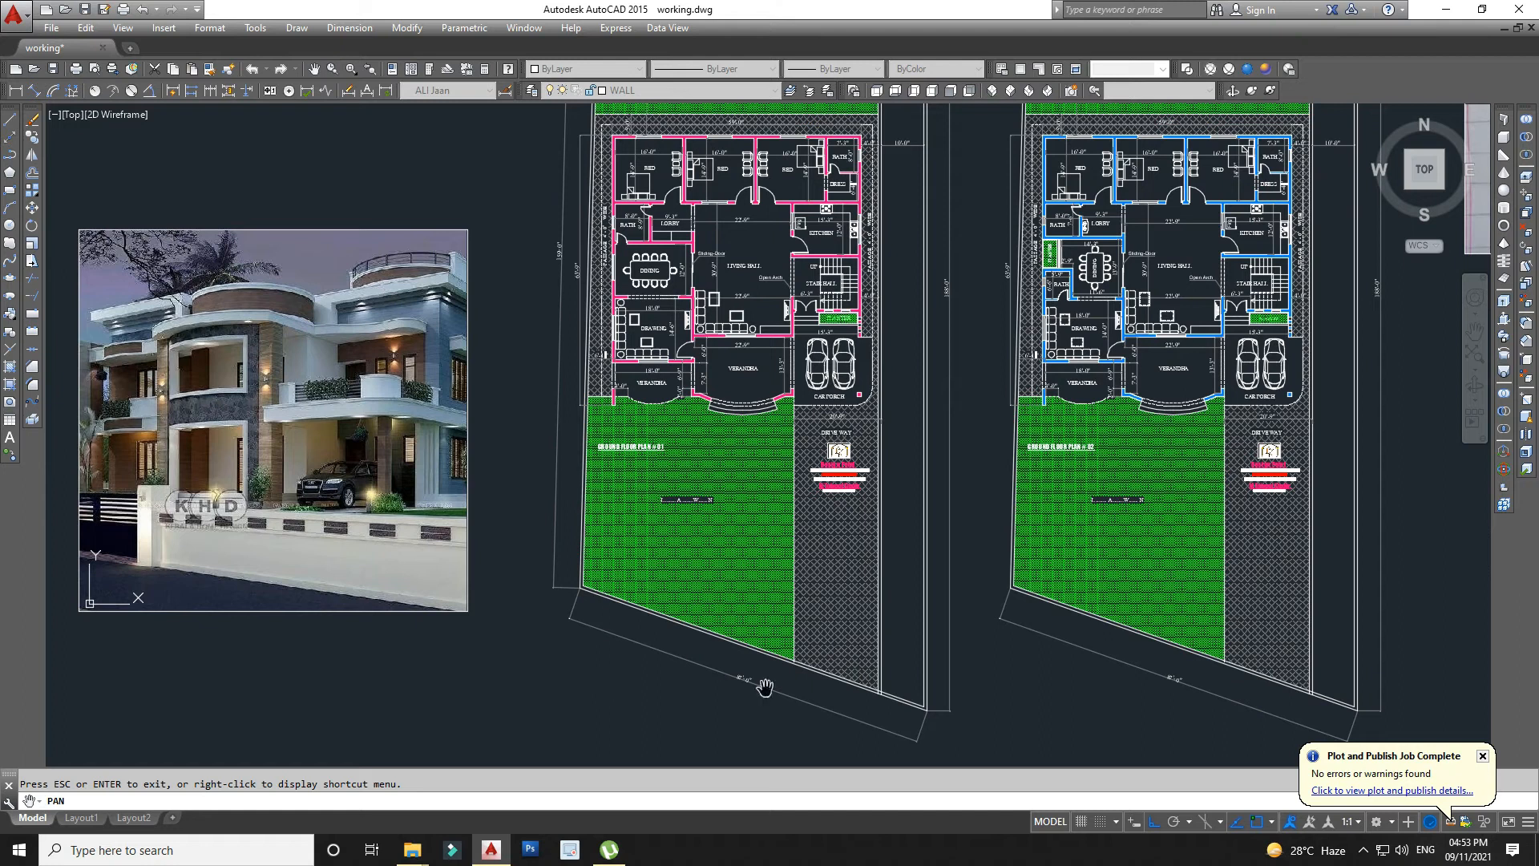
scroll(712, 427, down, 2)
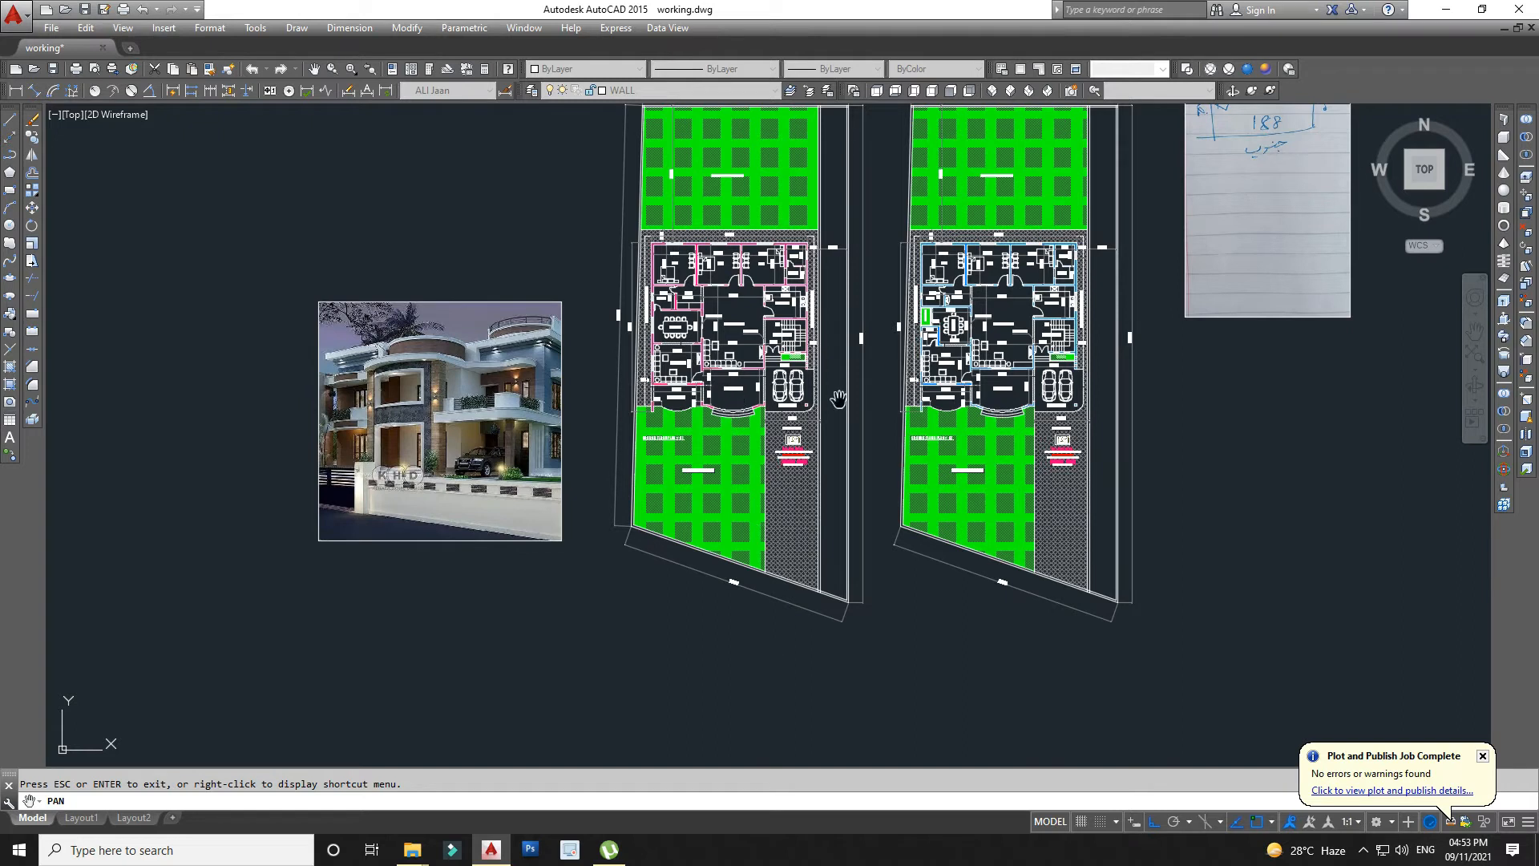
drag(867, 339, 801, 526)
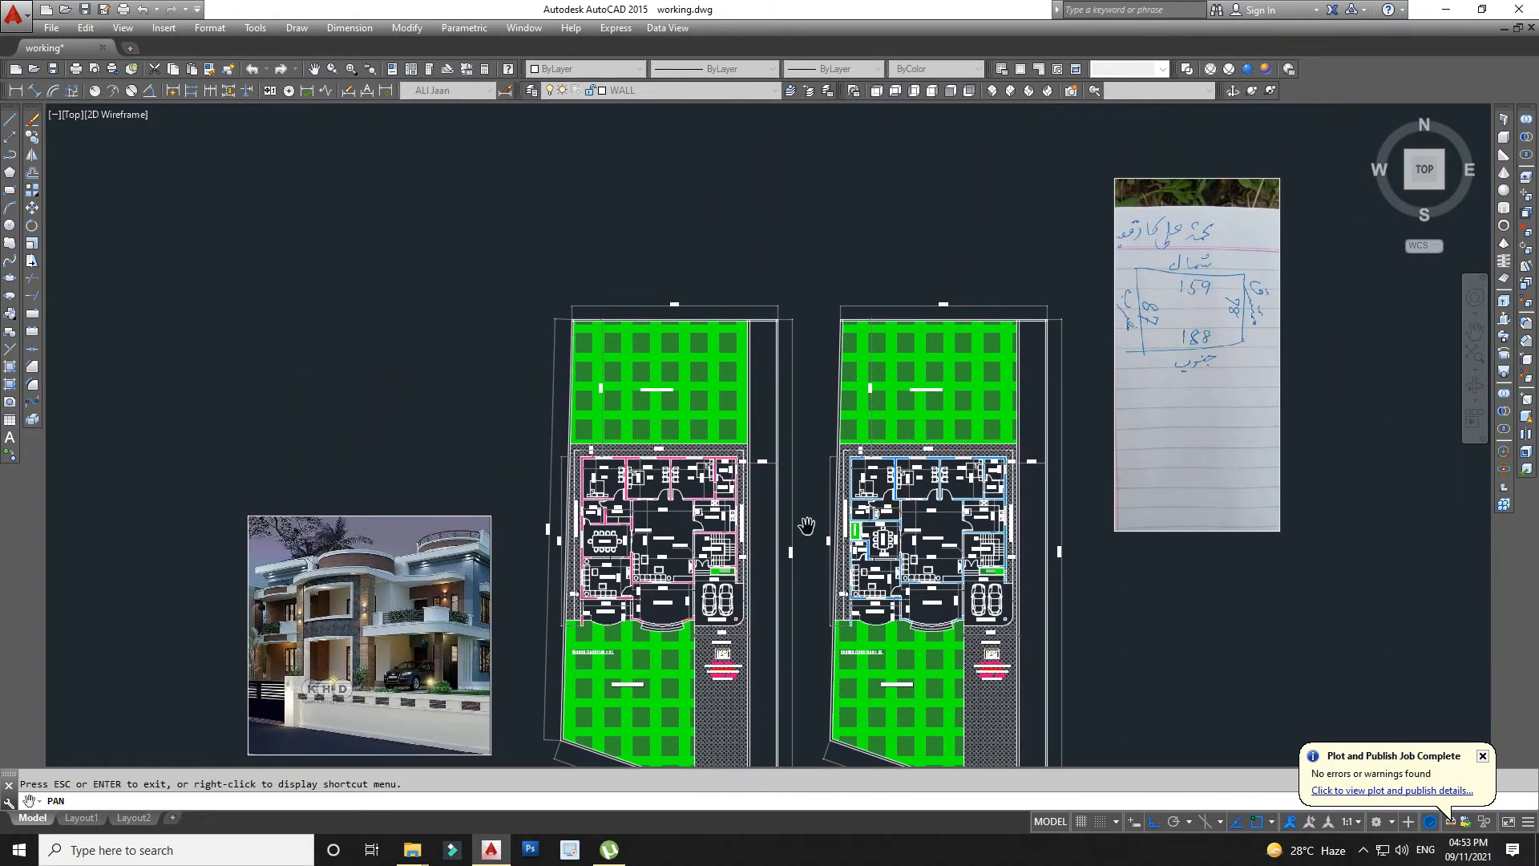
drag(883, 302, 809, 532)
Look over the three-unit ground floor plan and the 45'-0" wide house plan elsewhere in the drawing.
scroll(809, 532, down, 4)
mouse_move(825, 316)
mouse_down()
mouse_move(883, 402)
mouse_move(904, 405)
mouse_up()
scroll(195, 616, up, 6)
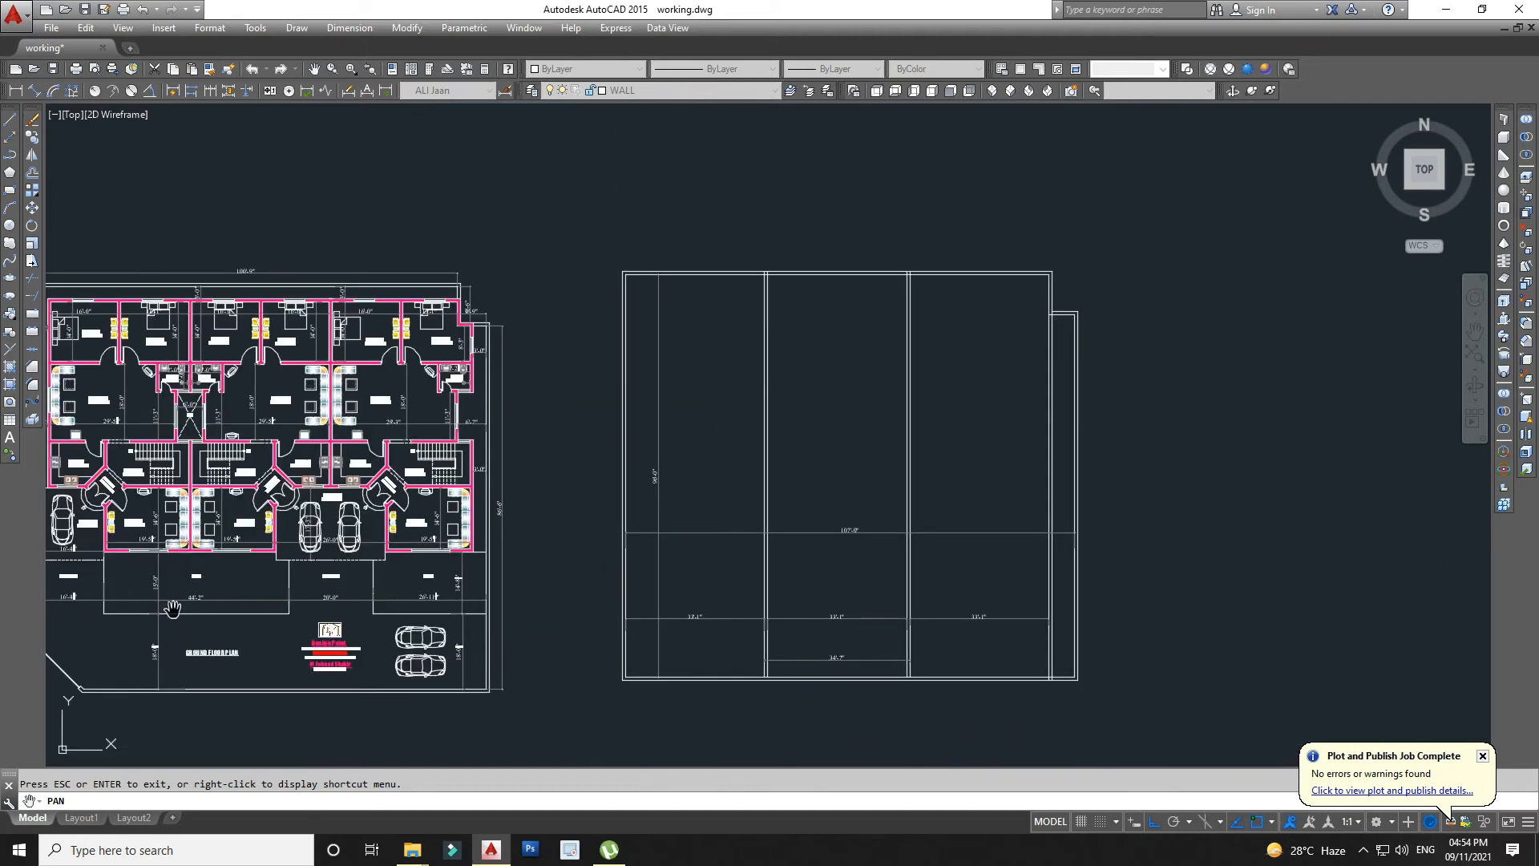
drag(283, 484, 610, 571)
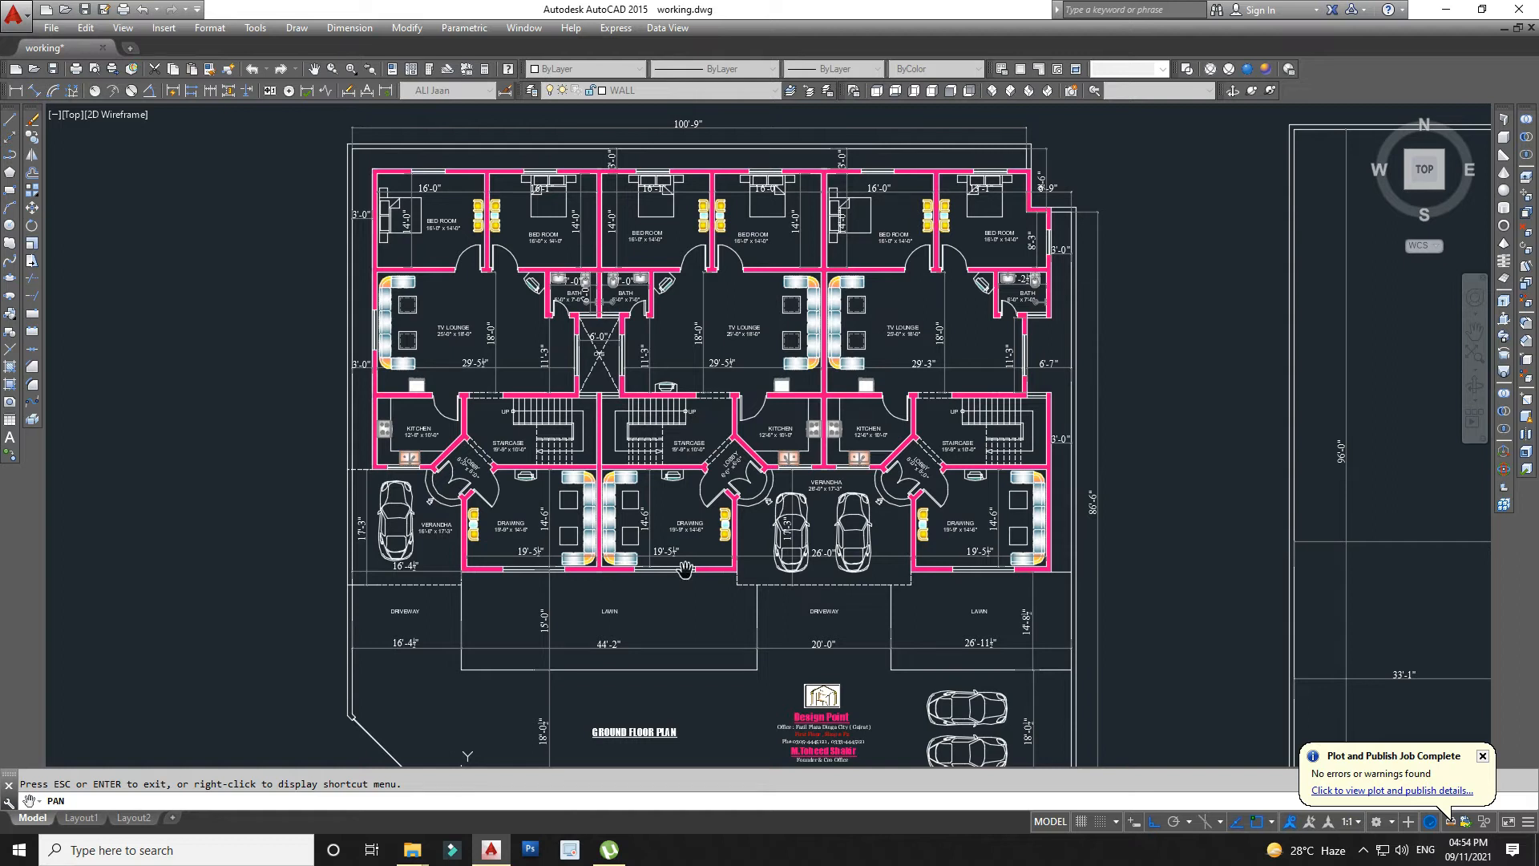
scroll(754, 594, down, 4)
mouse_move(808, 309)
mouse_down()
mouse_move(587, 571)
mouse_move(522, 597)
mouse_up()
scroll(1186, 521, up, 5)
mouse_move(1097, 544)
mouse_down()
mouse_move(882, 559)
mouse_move(1113, 578)
mouse_up()
drag(1112, 289, 991, 537)
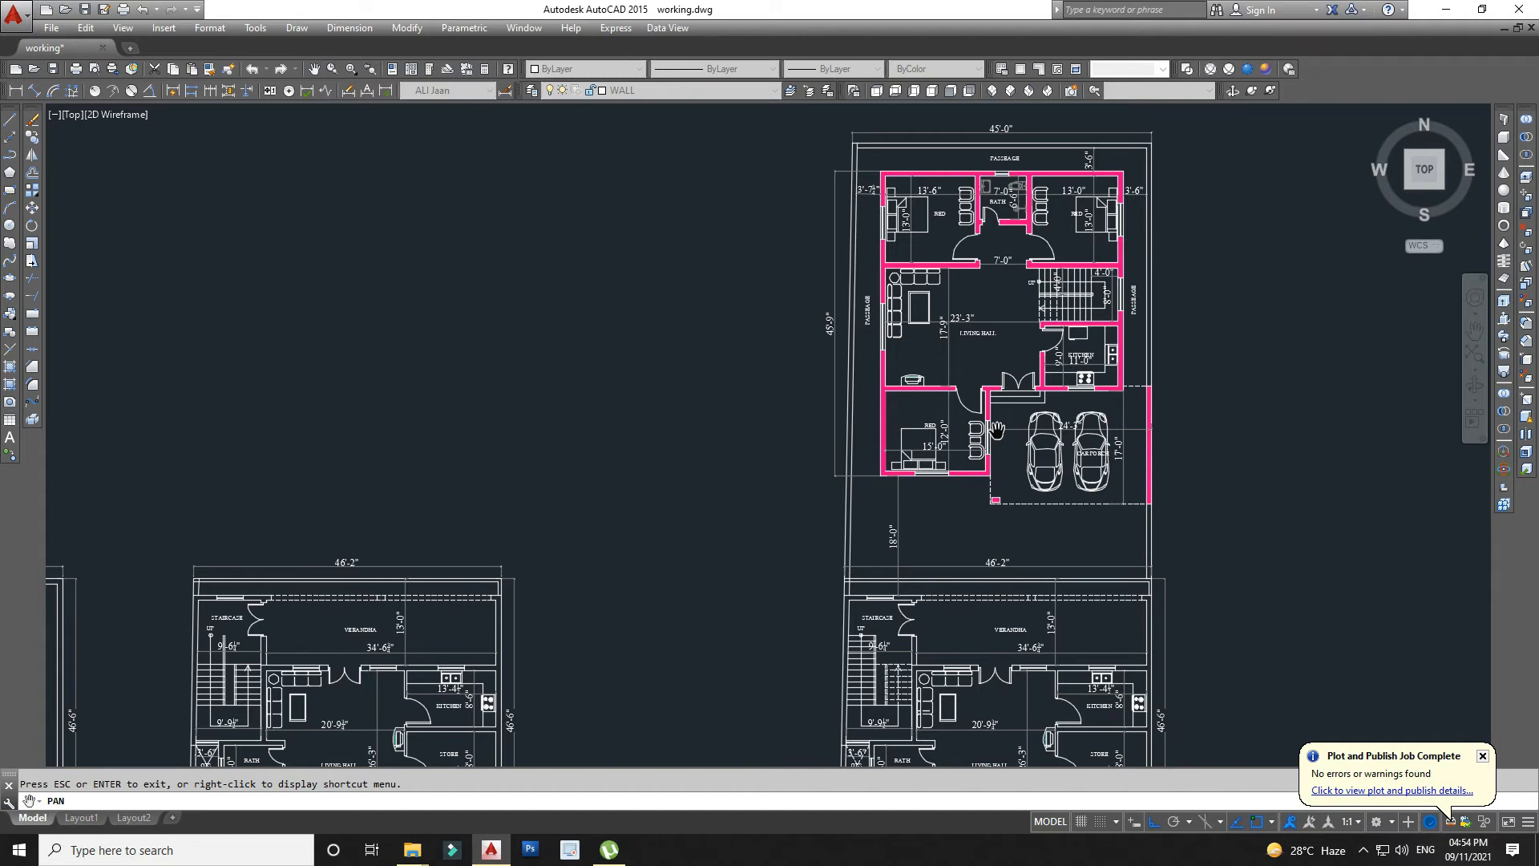
Examine the three-storey front elevation with ground floor shutters and its storey height dimensions.
scroll(904, 490, down, 3)
scroll(874, 352, down, 3)
drag(910, 232, 859, 447)
scroll(859, 447, up, 5)
scroll(840, 299, up, 1)
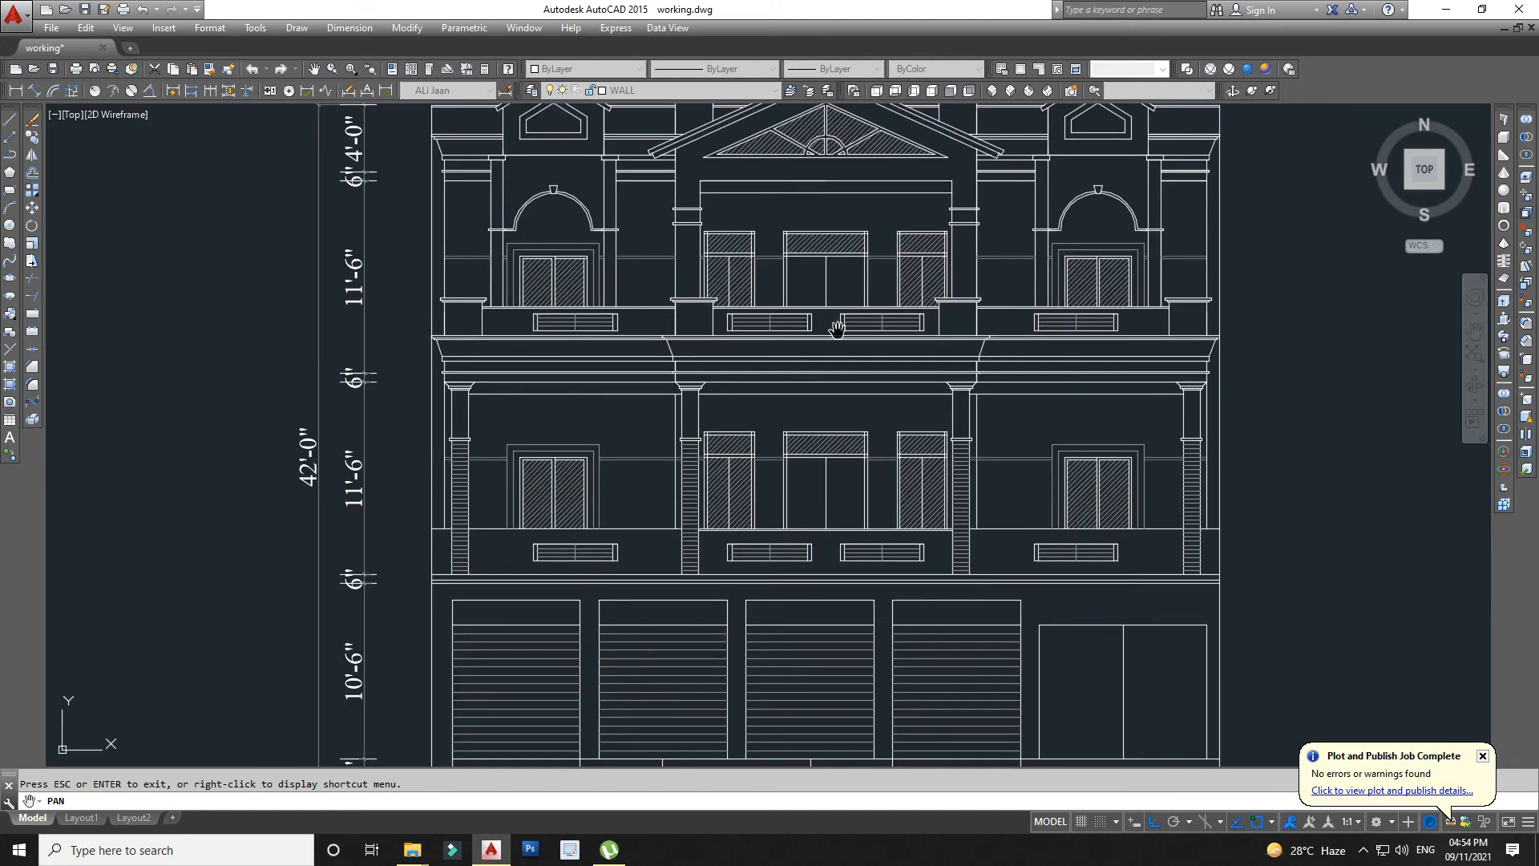
scroll(801, 311, down, 2)
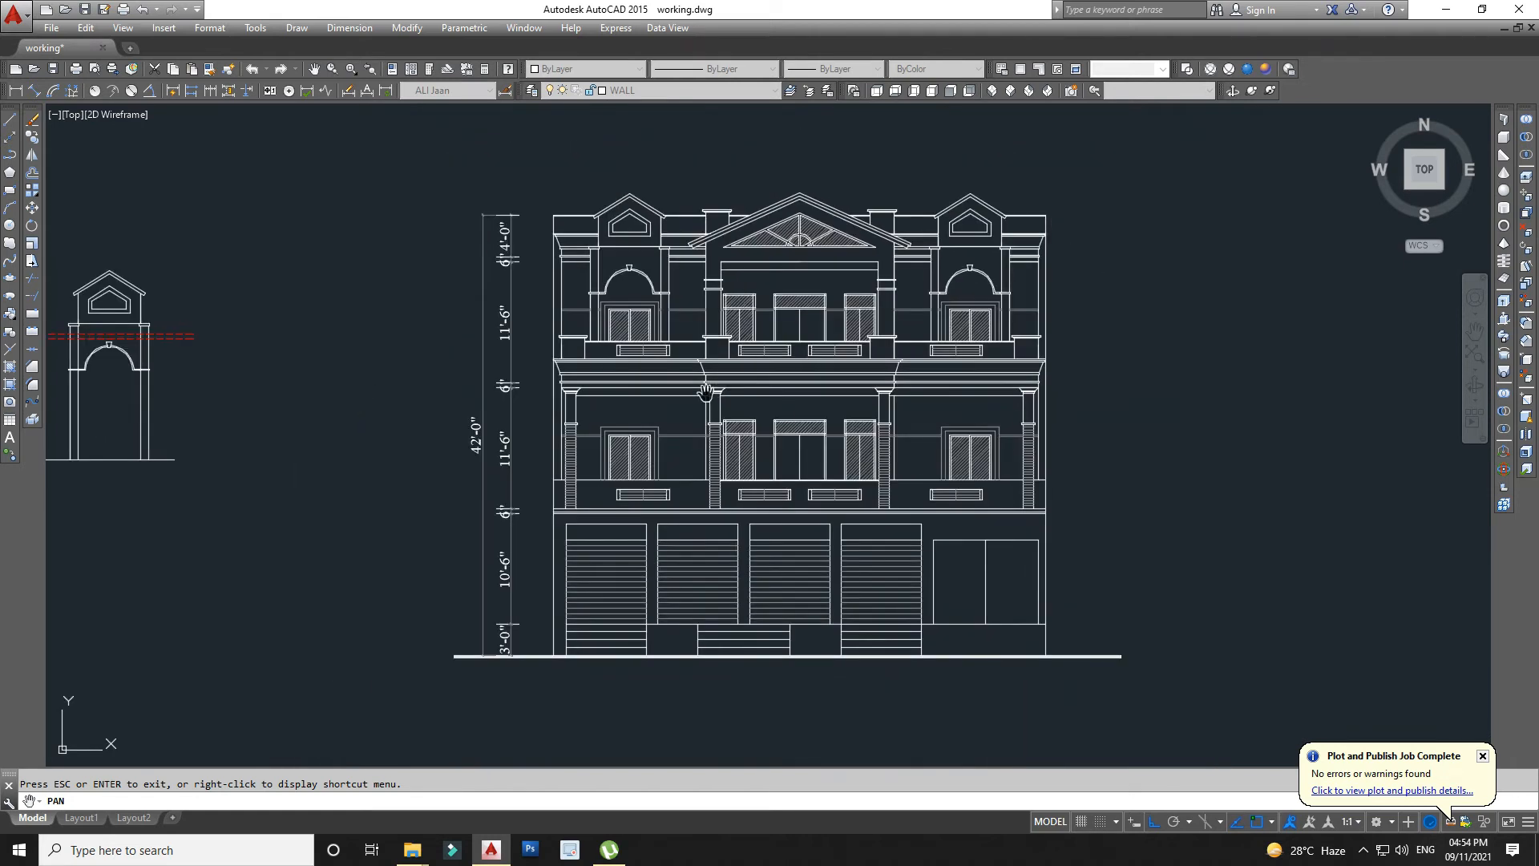
scroll(705, 391, down, 6)
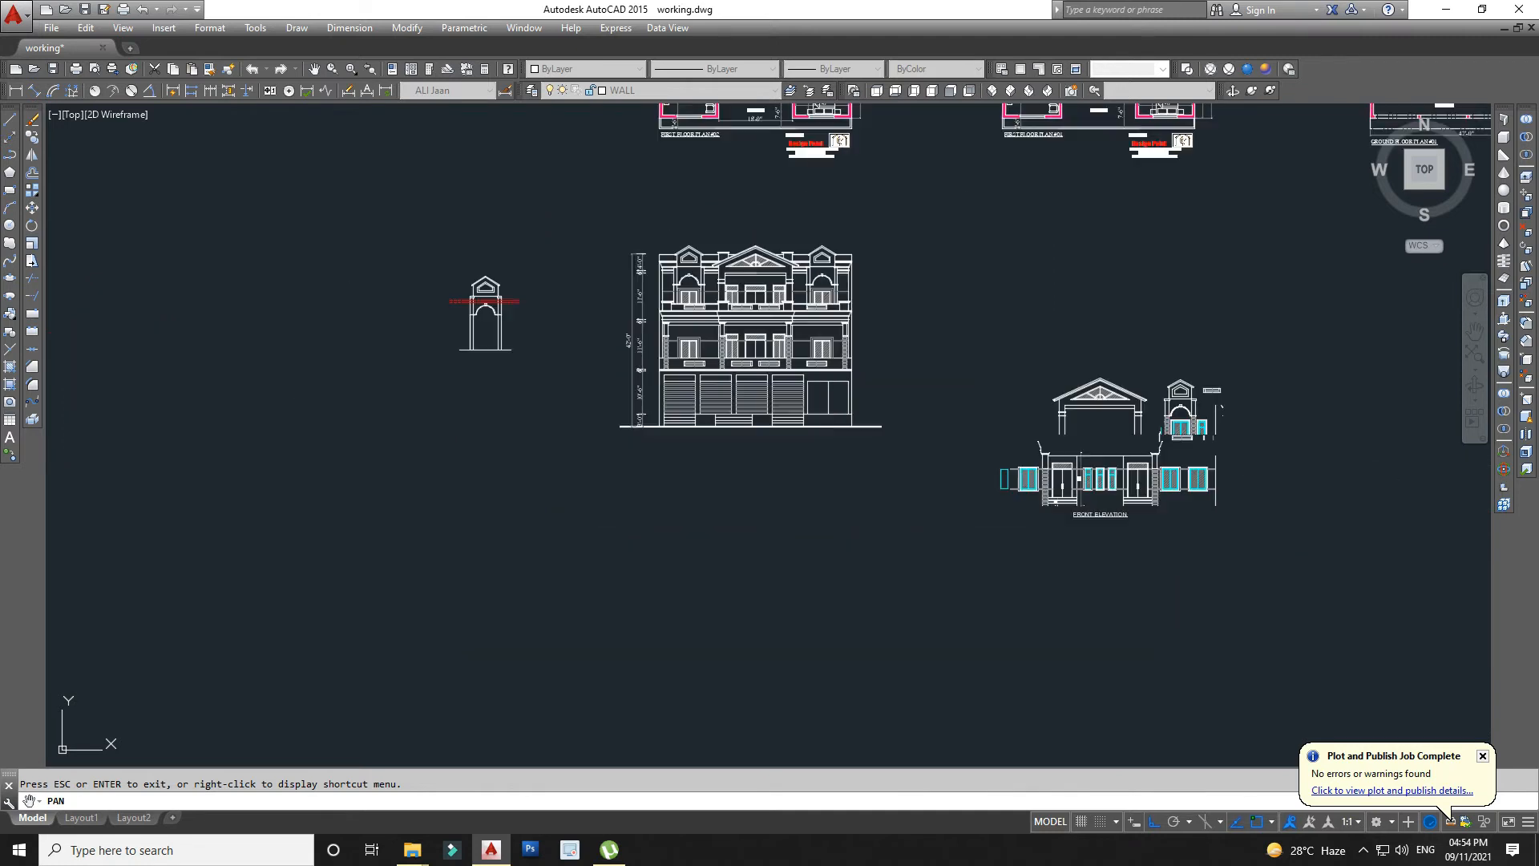
scroll(753, 591, up, 2)
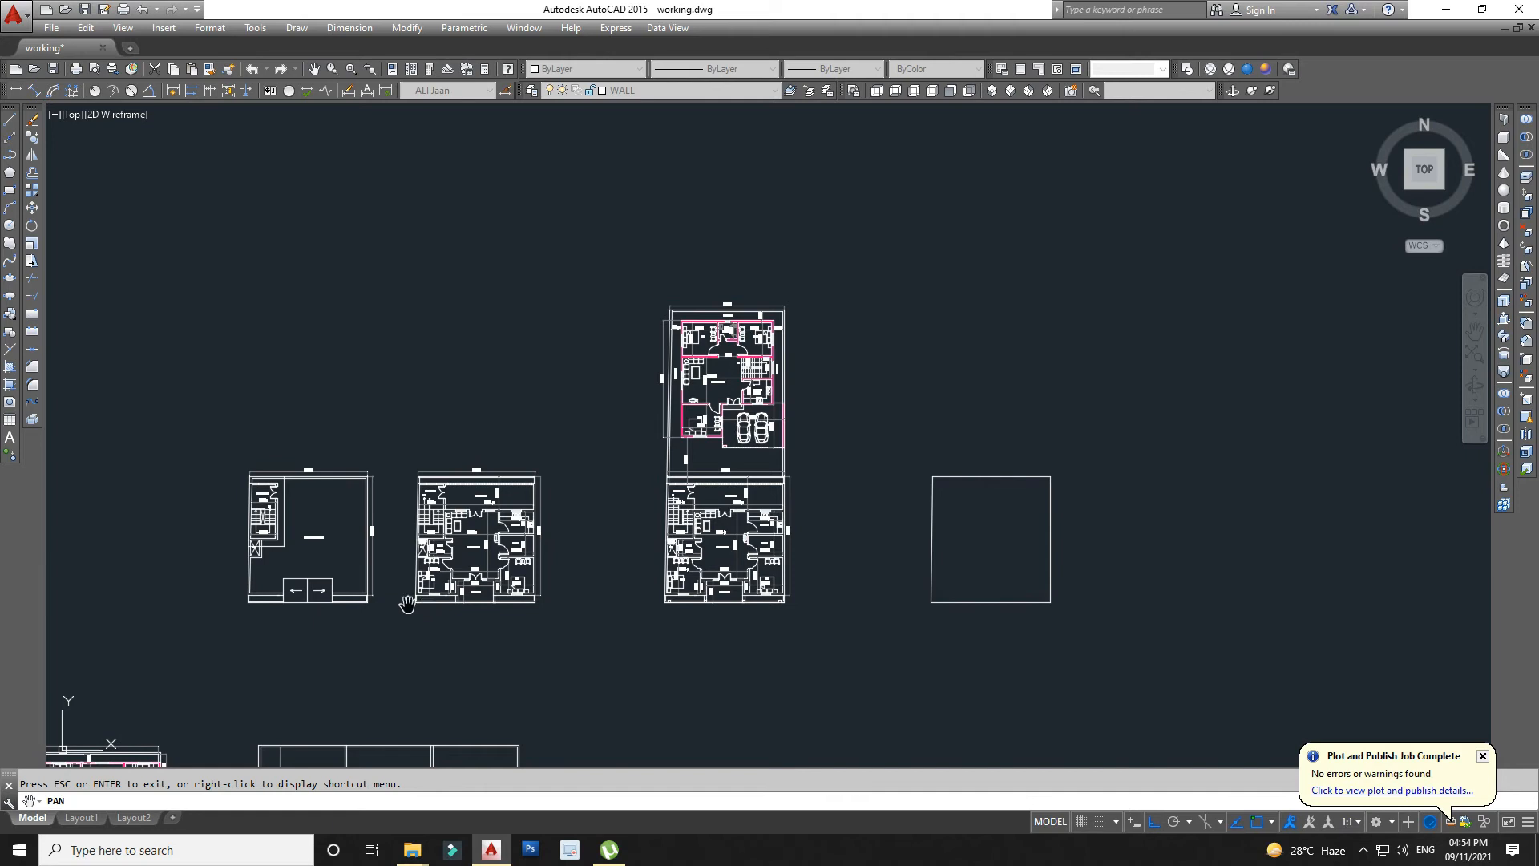
Compare the blue, magenta and orange ground floor plan options drawn for the tapered plot.
scroll(353, 598, up, 3)
scroll(682, 646, down, 5)
scroll(659, 632, down, 6)
scroll(962, 429, up, 8)
scroll(727, 445, up, 2)
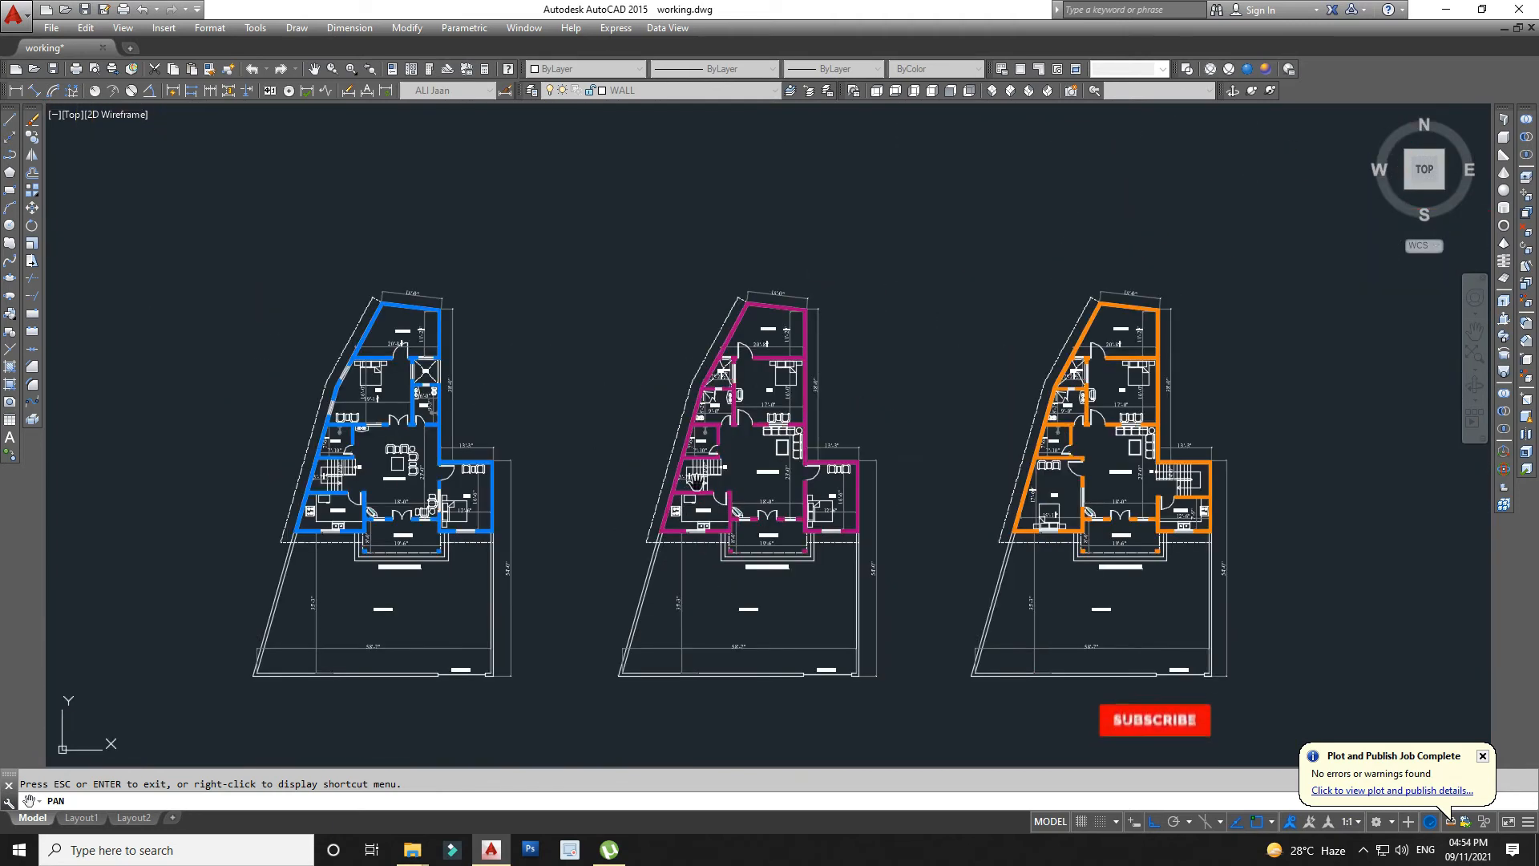
scroll(255, 497, up, 2)
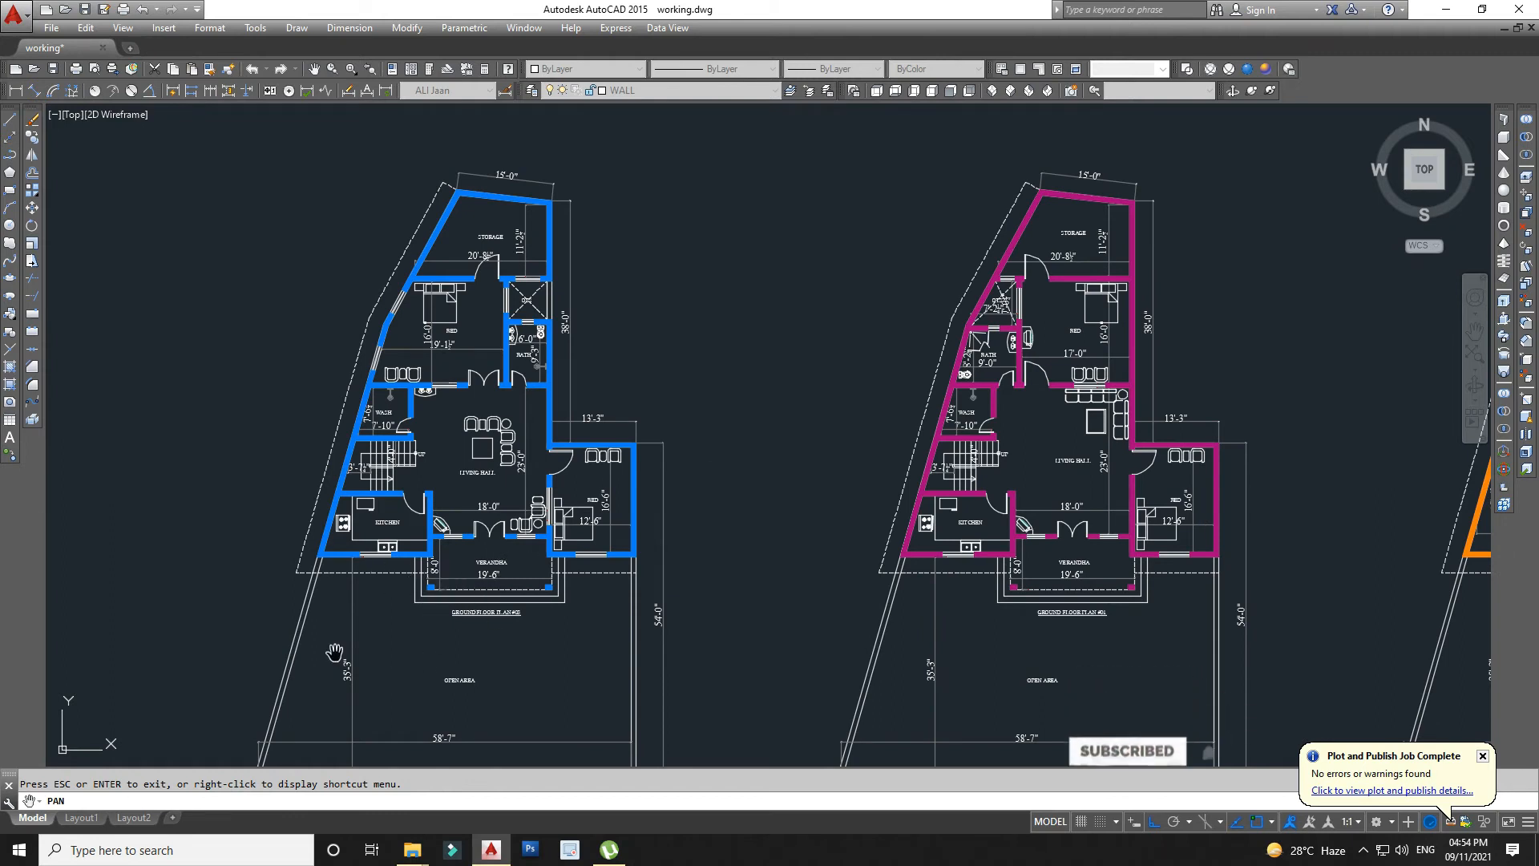
scroll(850, 505, down, 3)
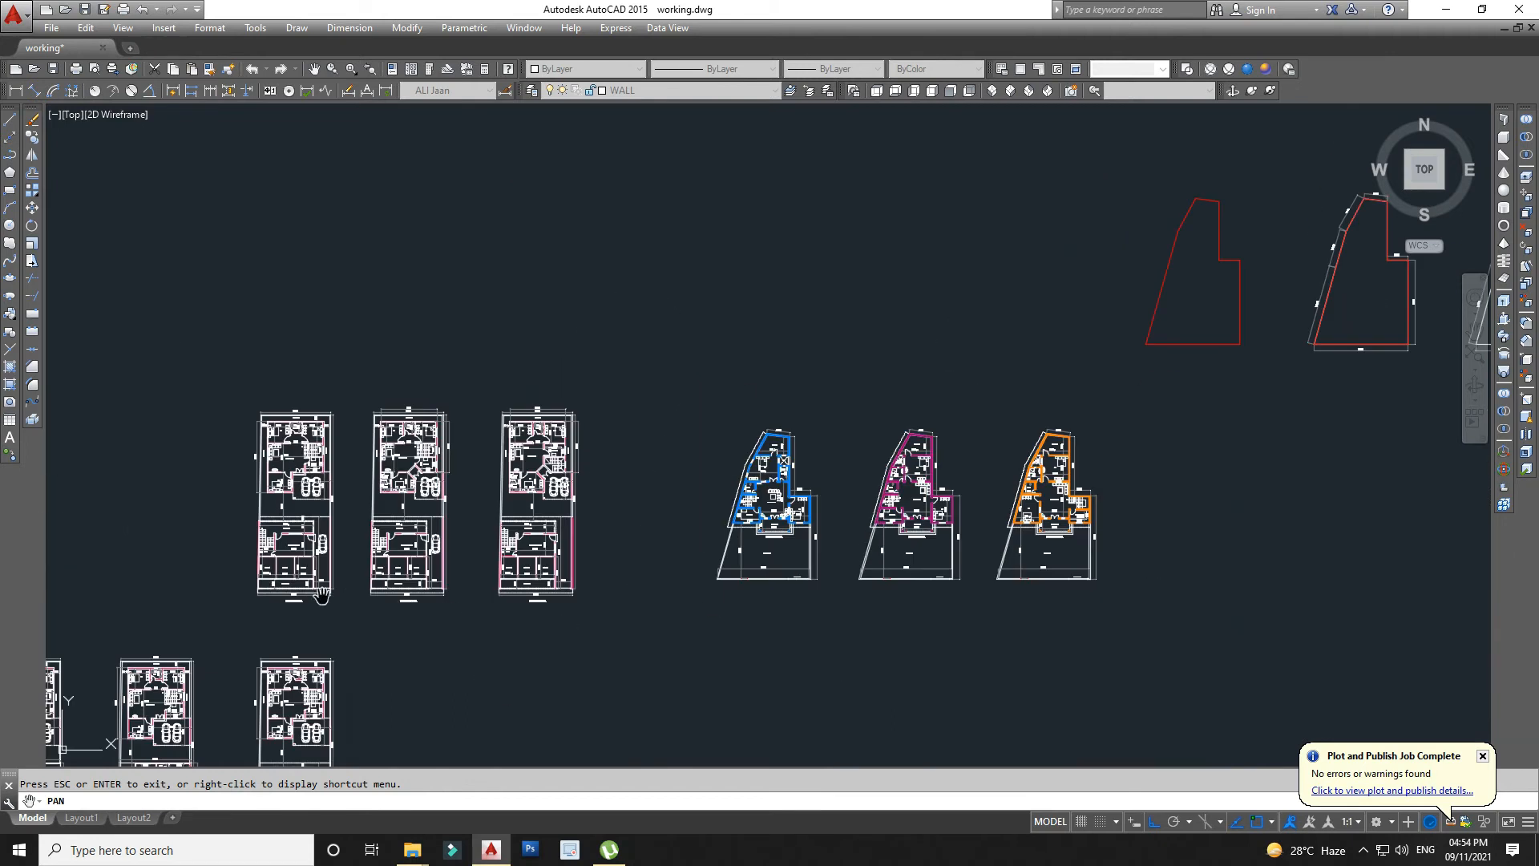
Examine the dimensioned red and white outlines of the tapered plot, including its diagonal and offset measurements.
scroll(834, 561, down, 2)
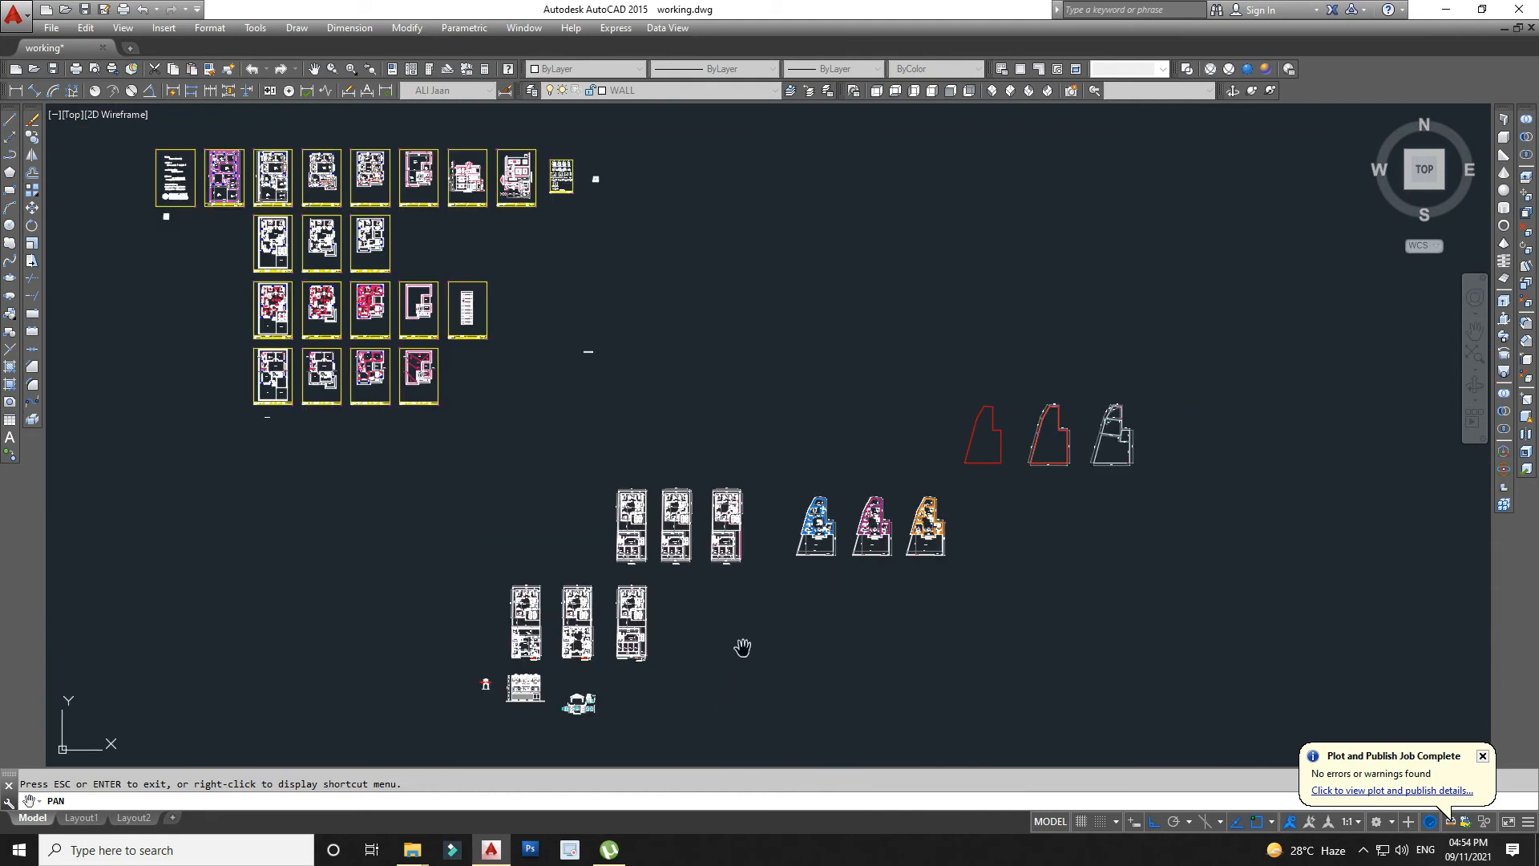
scroll(1170, 443, up, 9)
drag(873, 423, 804, 516)
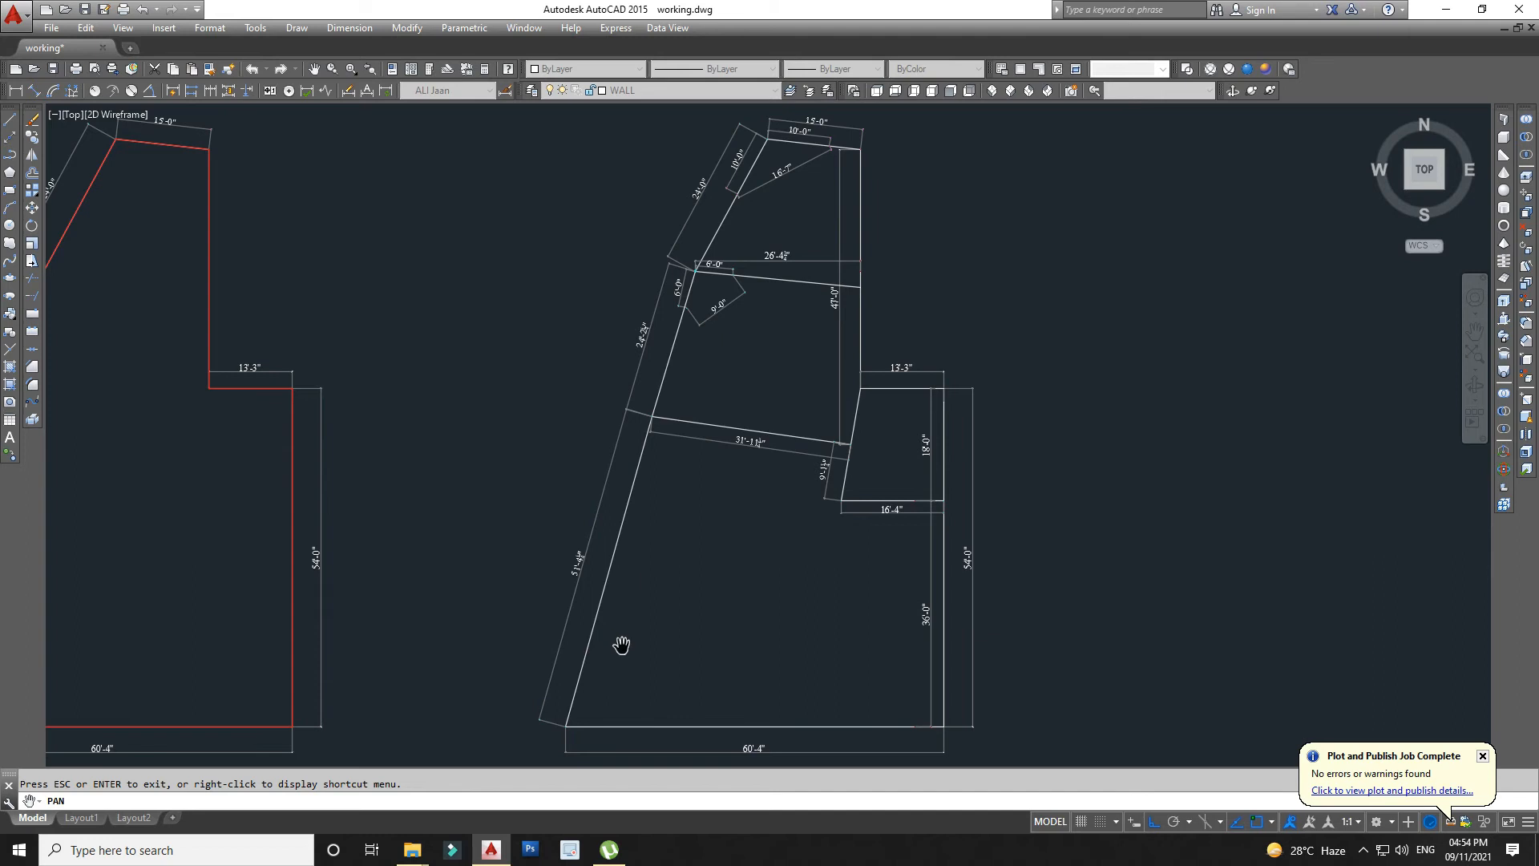
drag(853, 625, 996, 596)
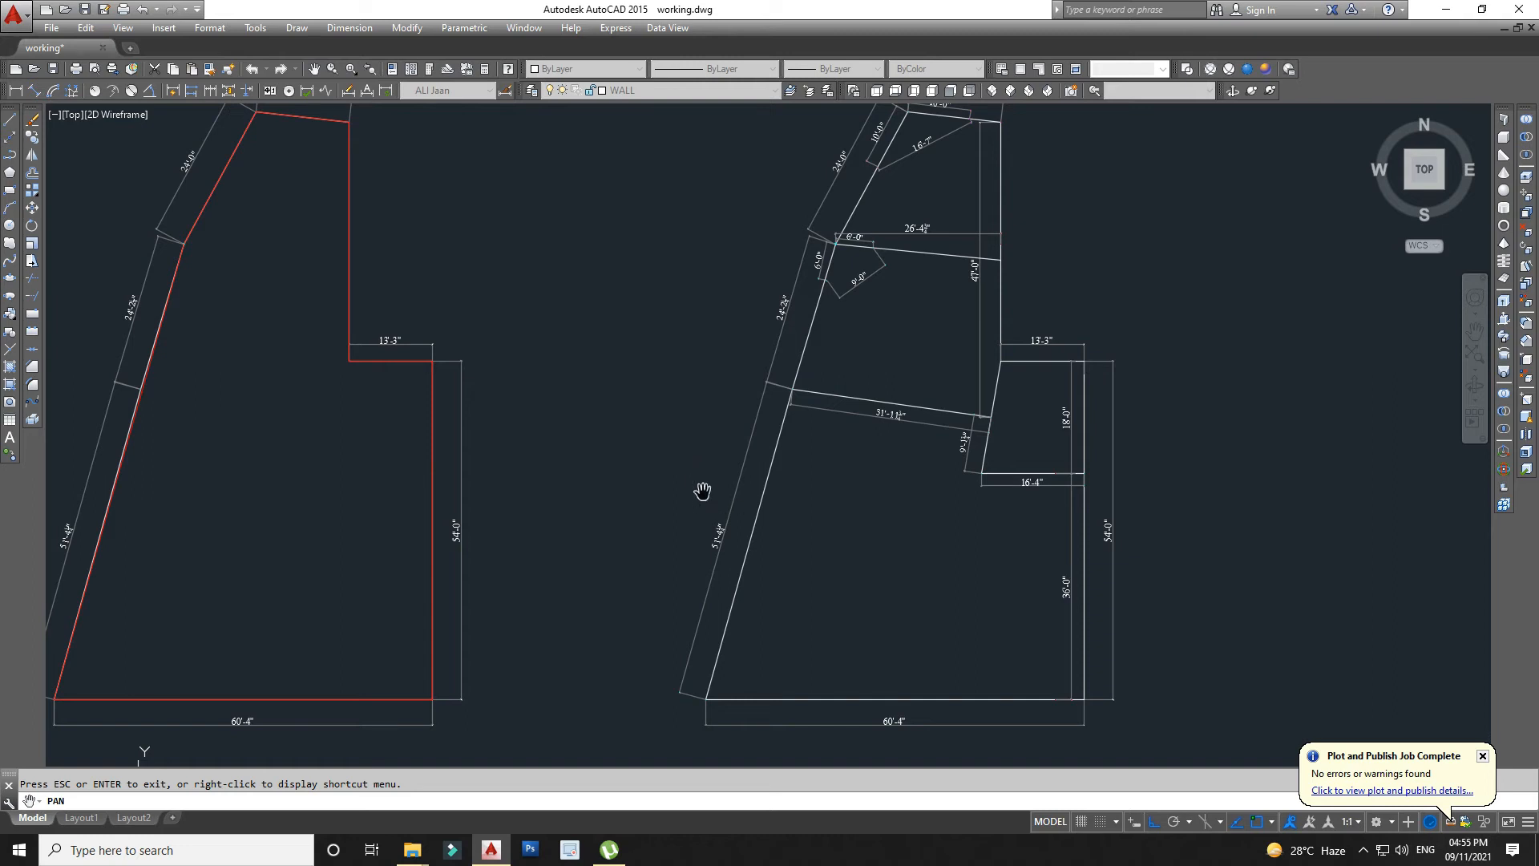
scroll(858, 303, down, 8)
scroll(858, 303, down, 1)
drag(799, 586, 957, 452)
Rotate the separate upright copy of Ground Floor Plan # 02 a quarter turn clockwise so it lies horizontally.
drag(632, 631, 629, 493)
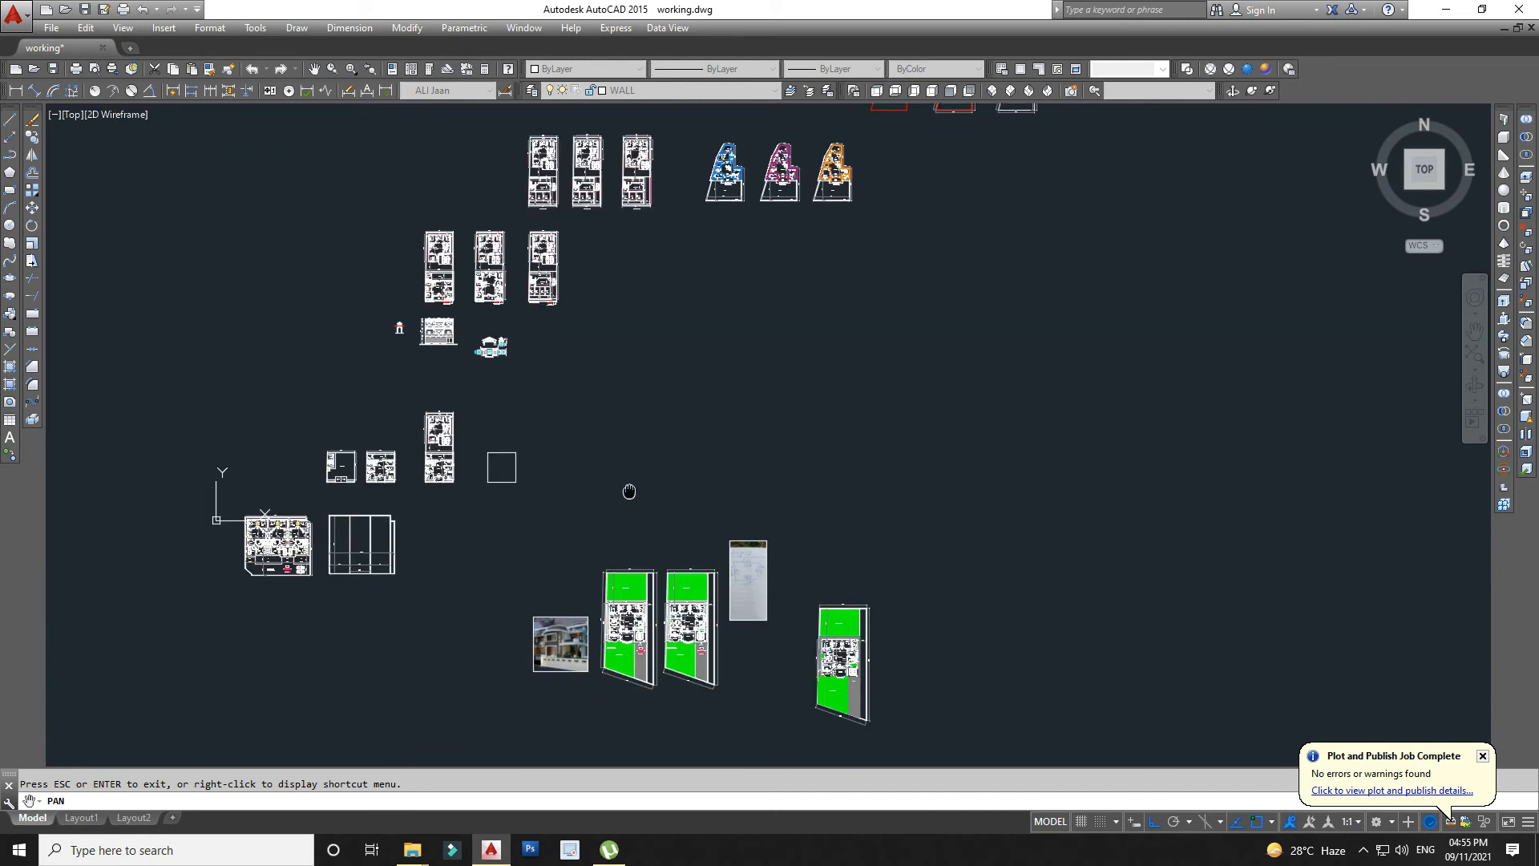
scroll(789, 630, up, 4)
scroll(749, 574, down, 3)
mouse_move(749, 574)
mouse_down()
mouse_move(690, 447)
mouse_move(635, 462)
mouse_up()
key(Escape)
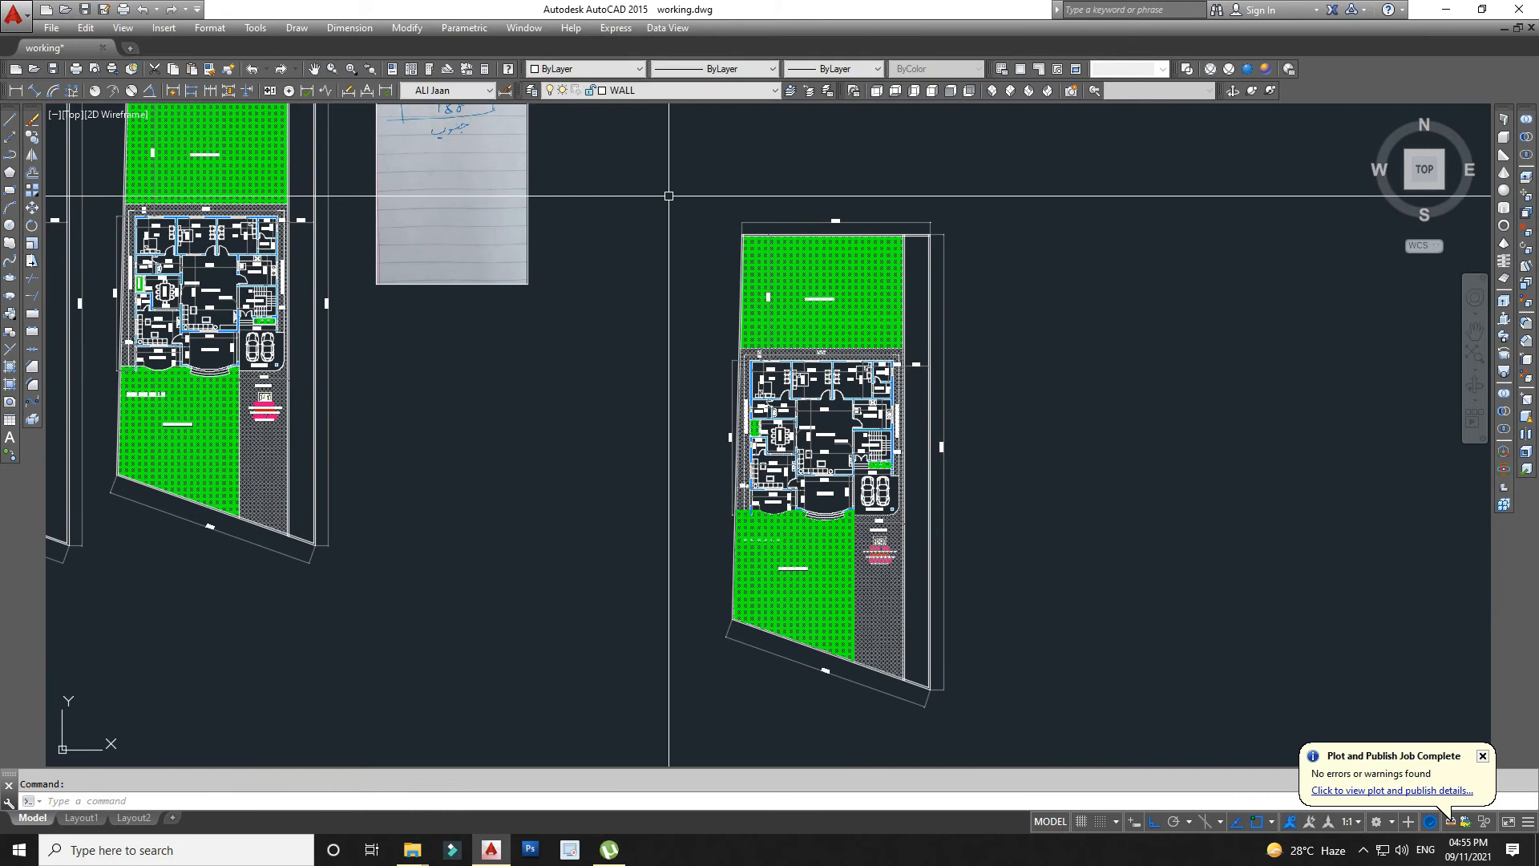
click(664, 196)
click(976, 725)
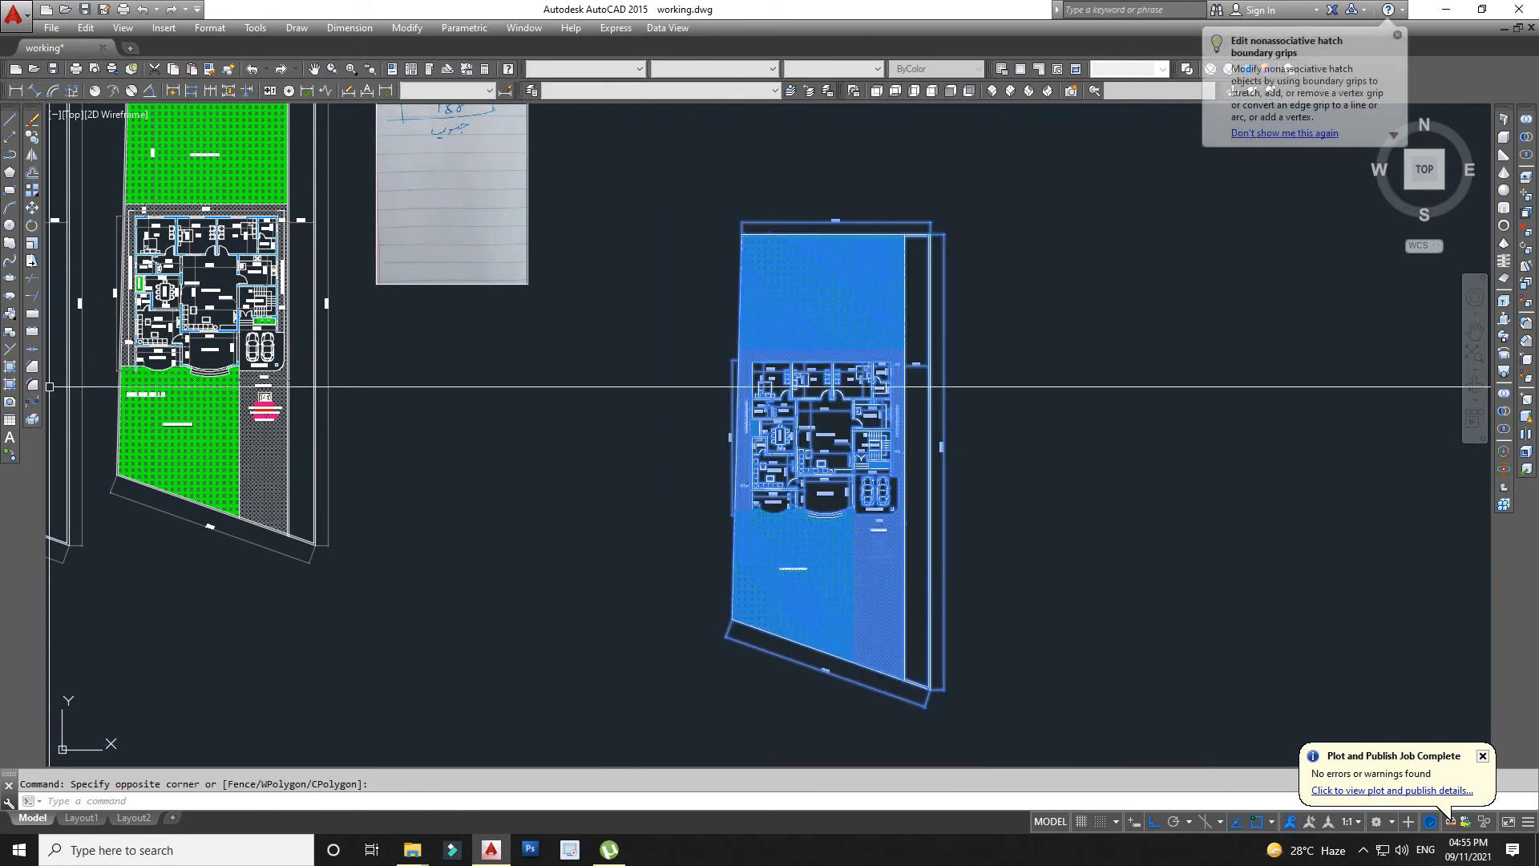
text(ro)
key(Return)
click(895, 675)
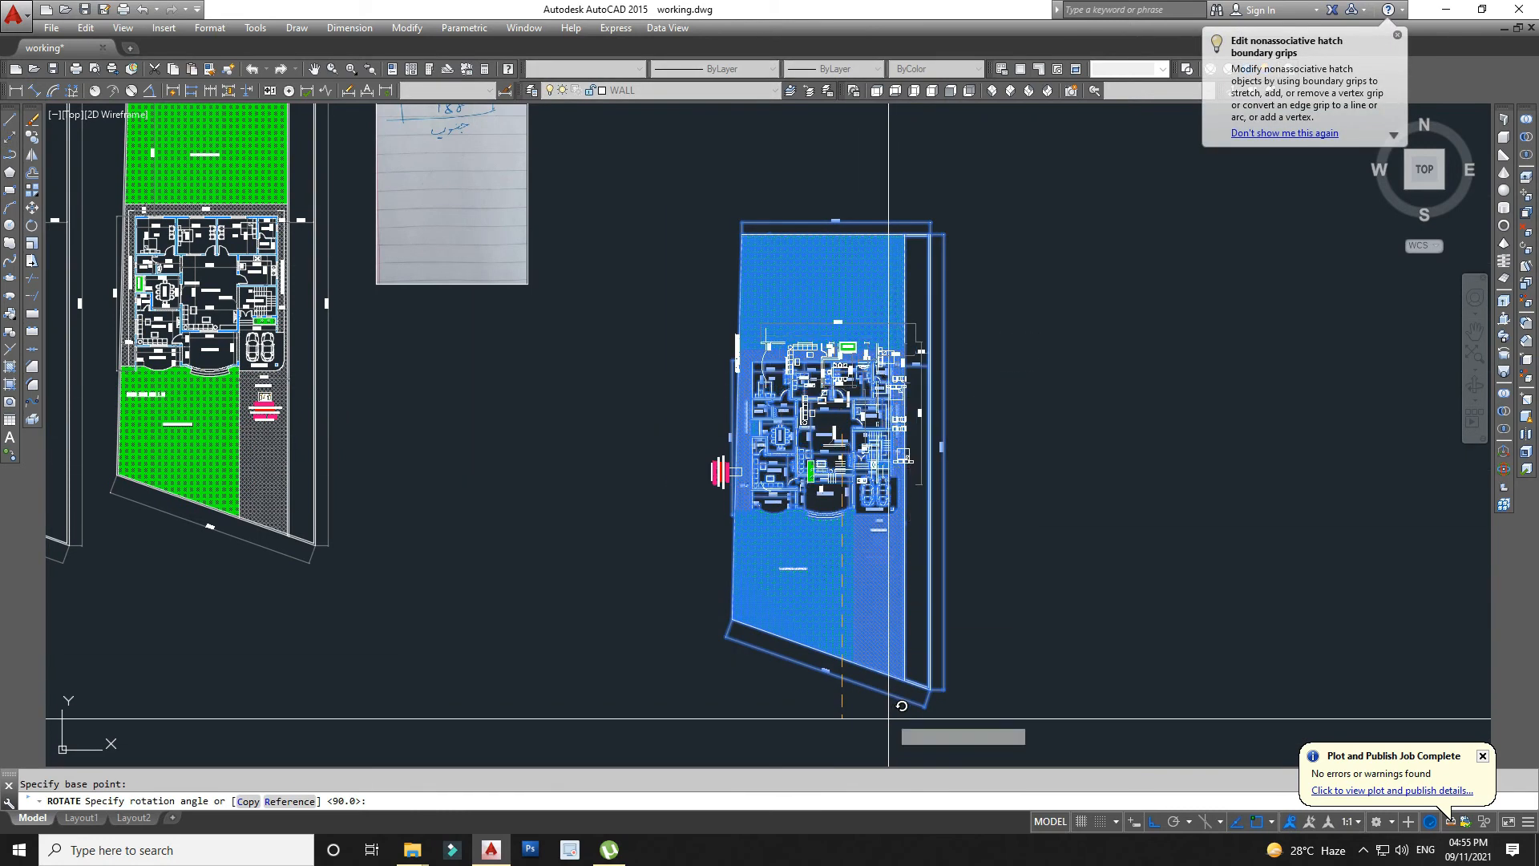
click(889, 501)
scroll(996, 404, up, 6)
scroll(996, 404, down, 6)
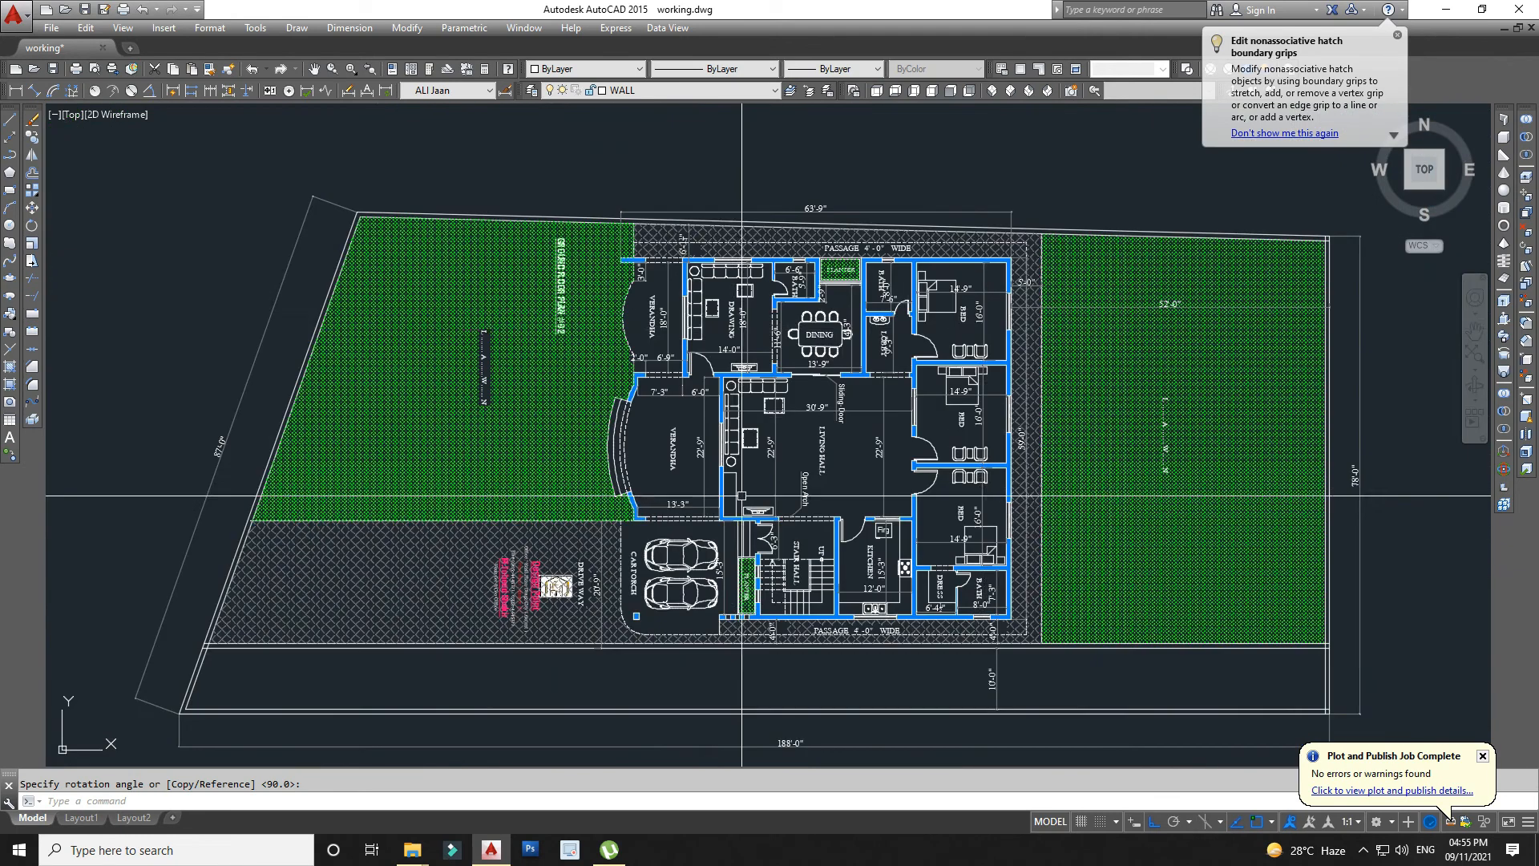
Examine the bedrooms, living hall, dining, drawing room and verandhas of the upright Ground Floor Plan # 02.
text(p)
key(Return)
scroll(882, 472, down, 3)
drag(777, 496, 909, 501)
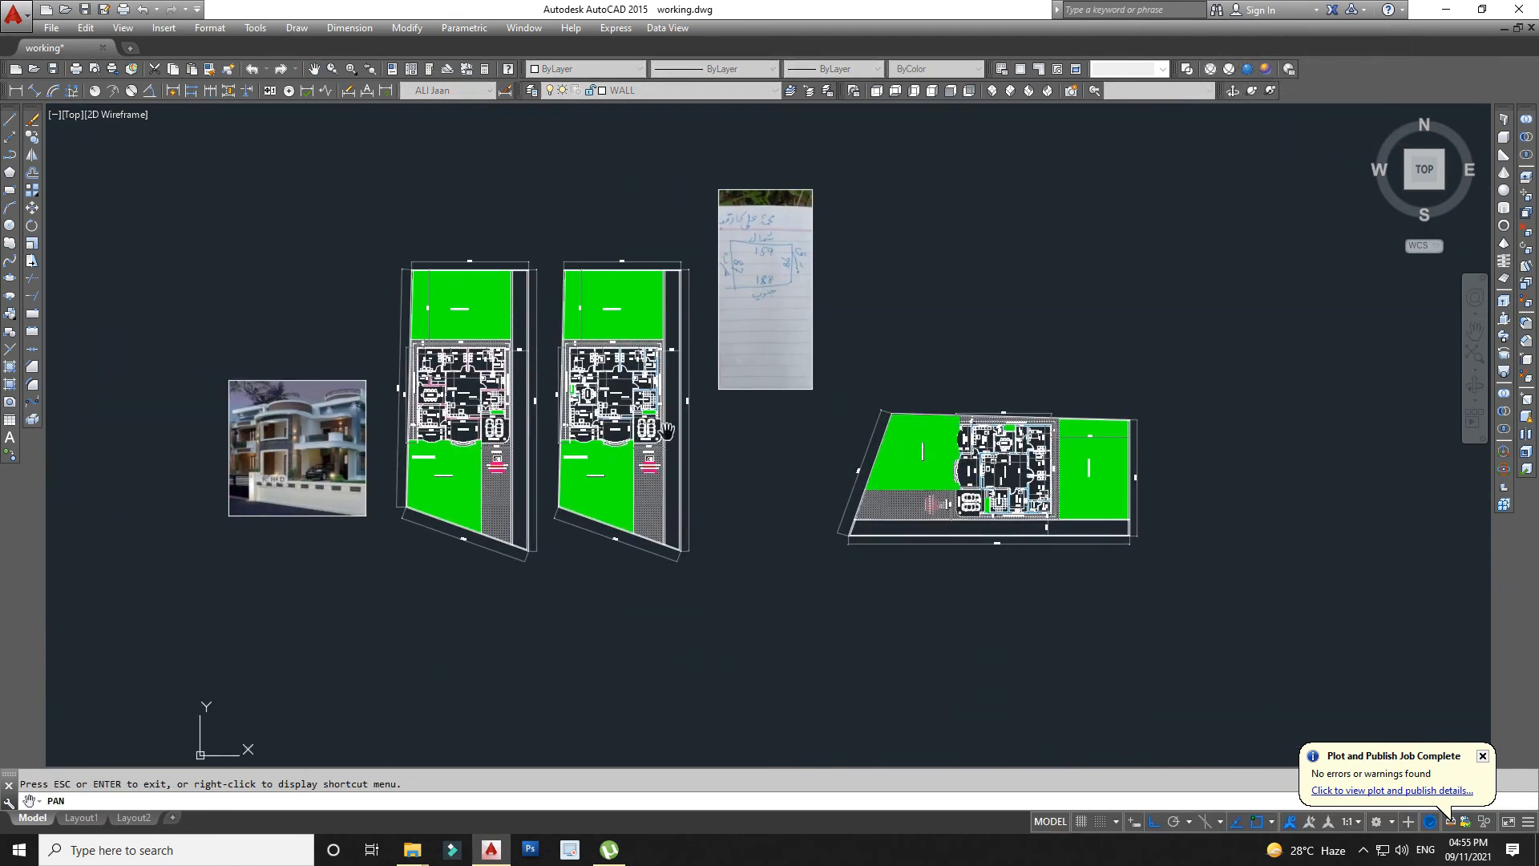
scroll(571, 370, up, 4)
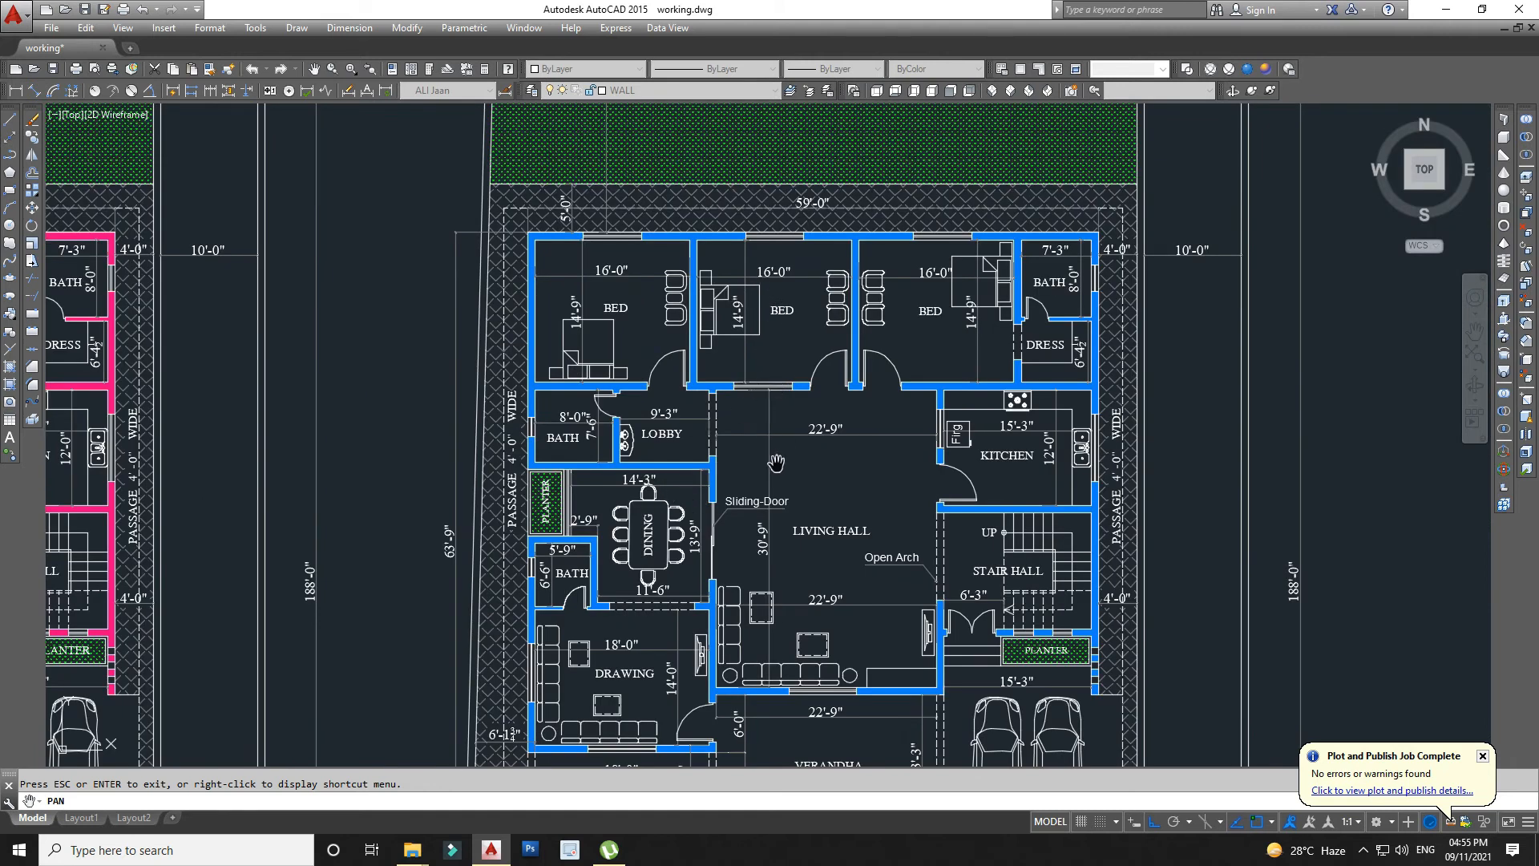
drag(813, 553, 686, 403)
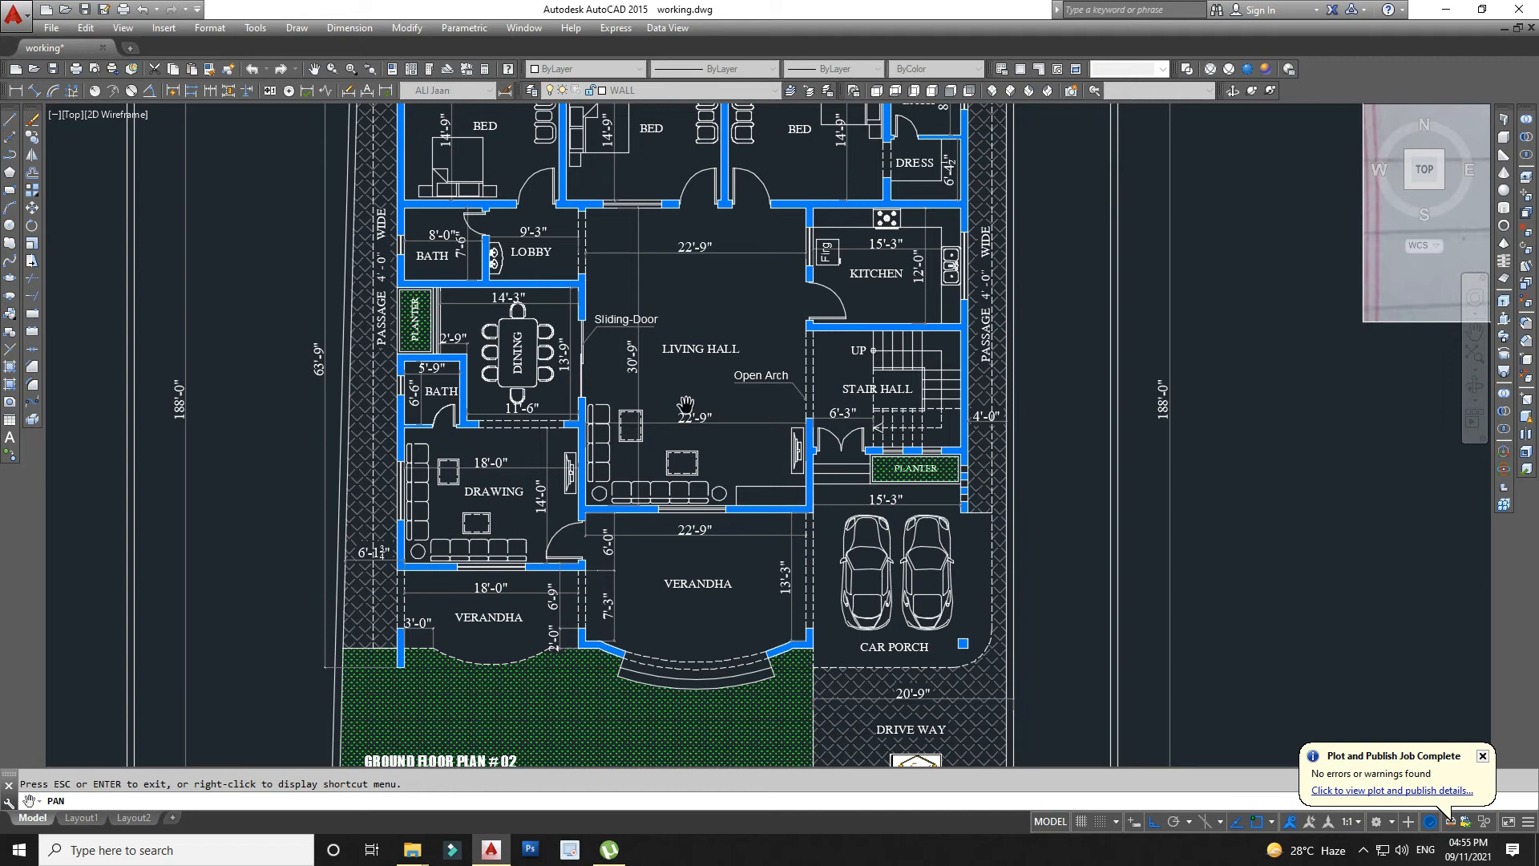
scroll(751, 490, down, 2)
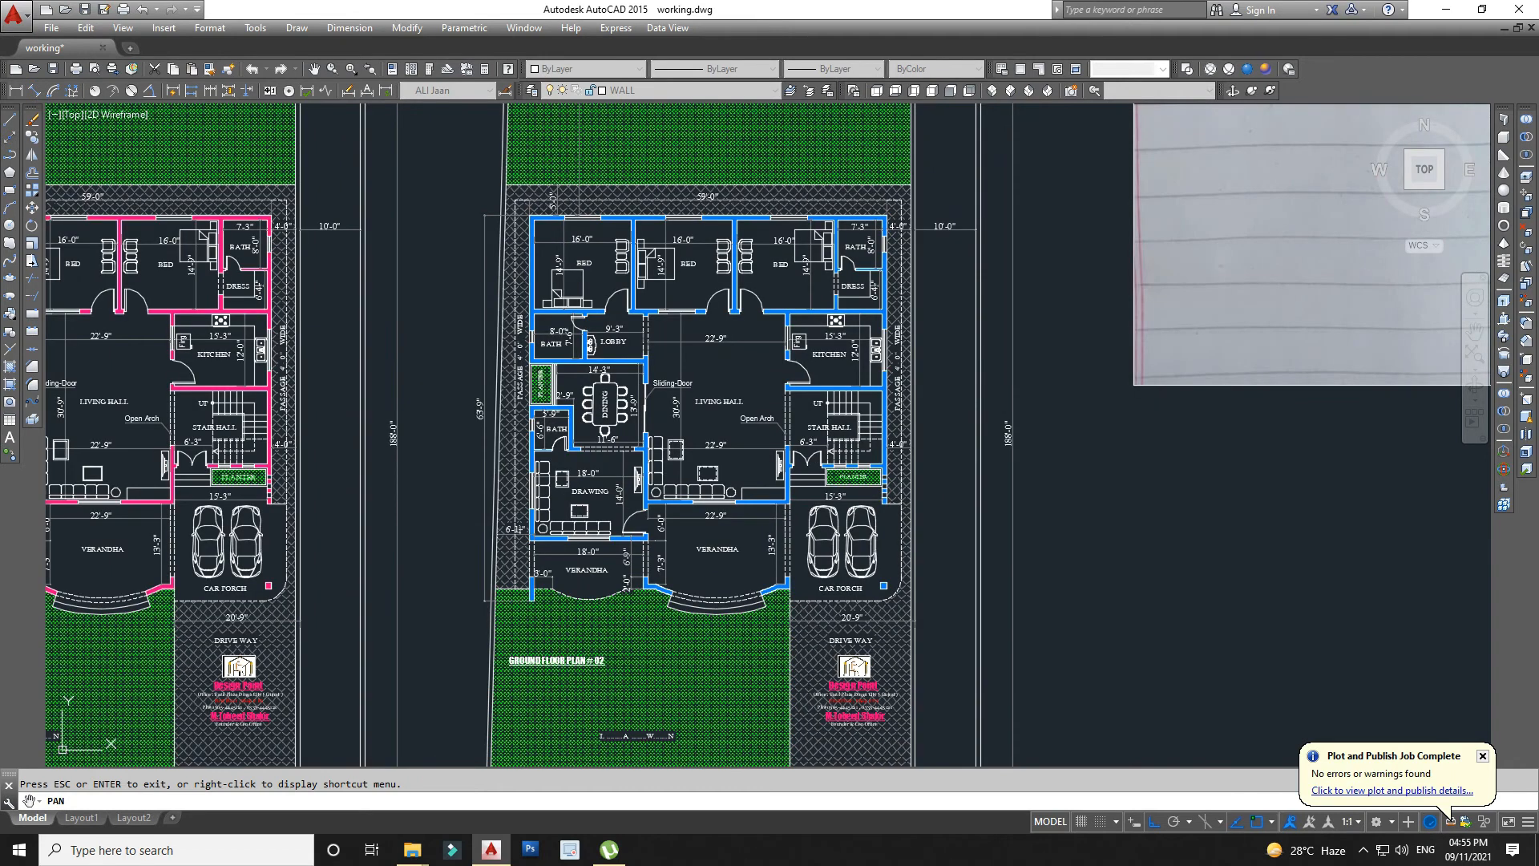
View both upright ground floor plans side by side with the house elevation photo and leave the Pan command.
right_click(1068, 587)
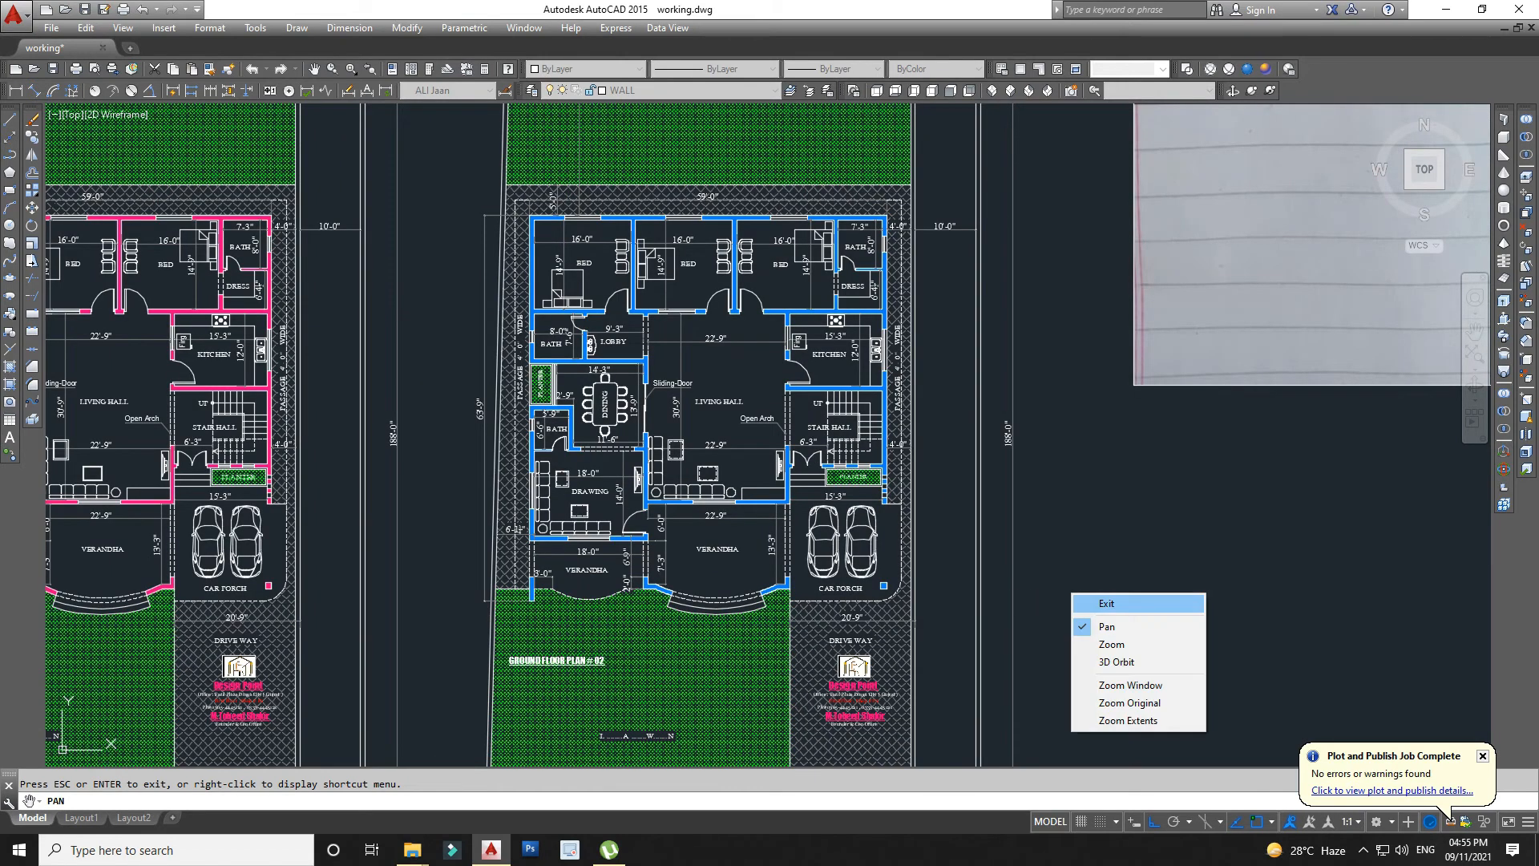
click(1086, 594)
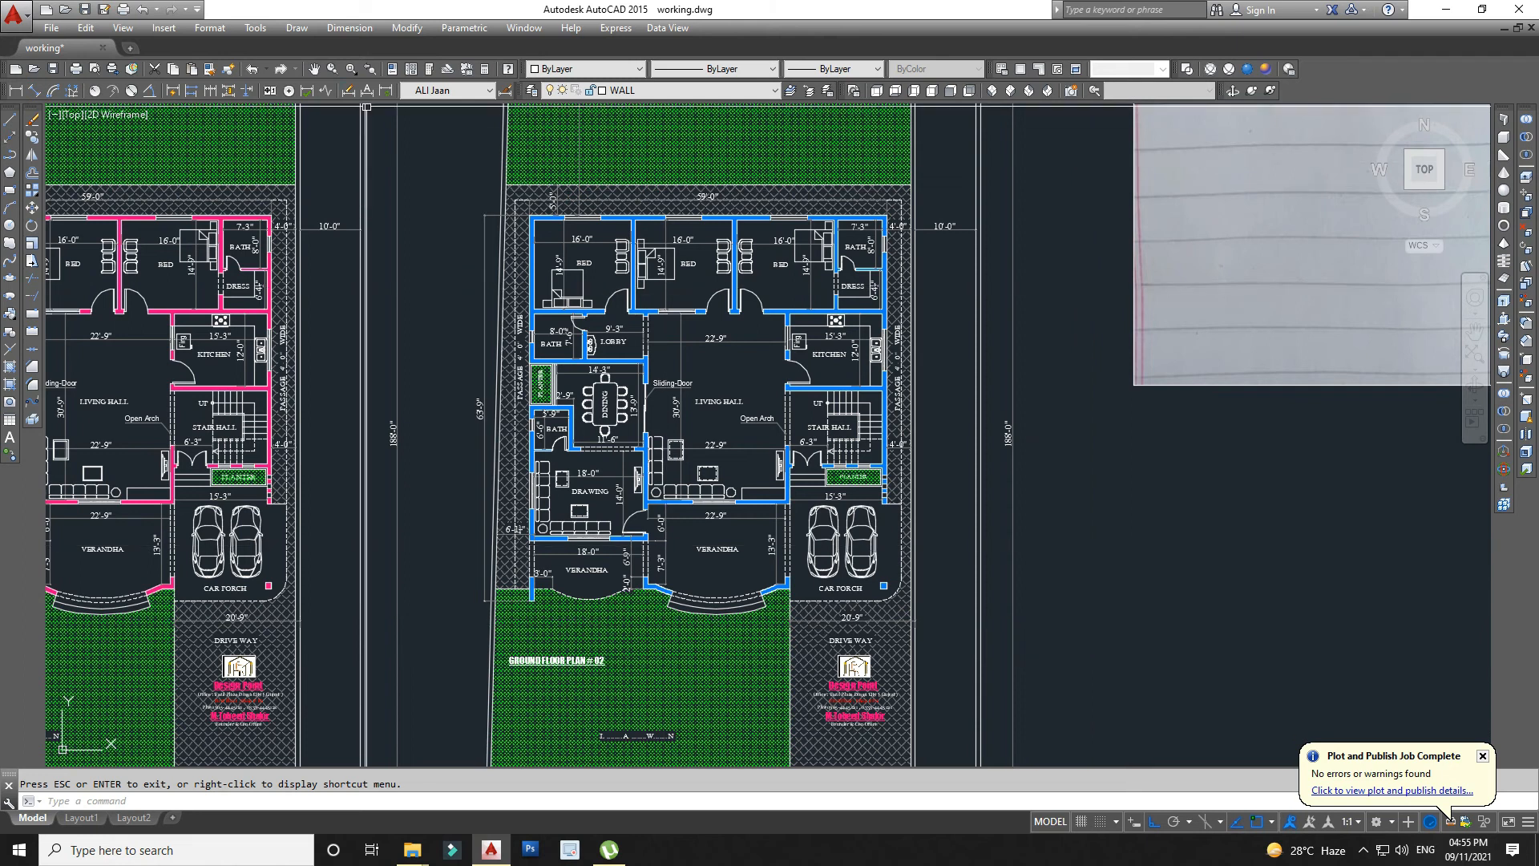
click(314, 69)
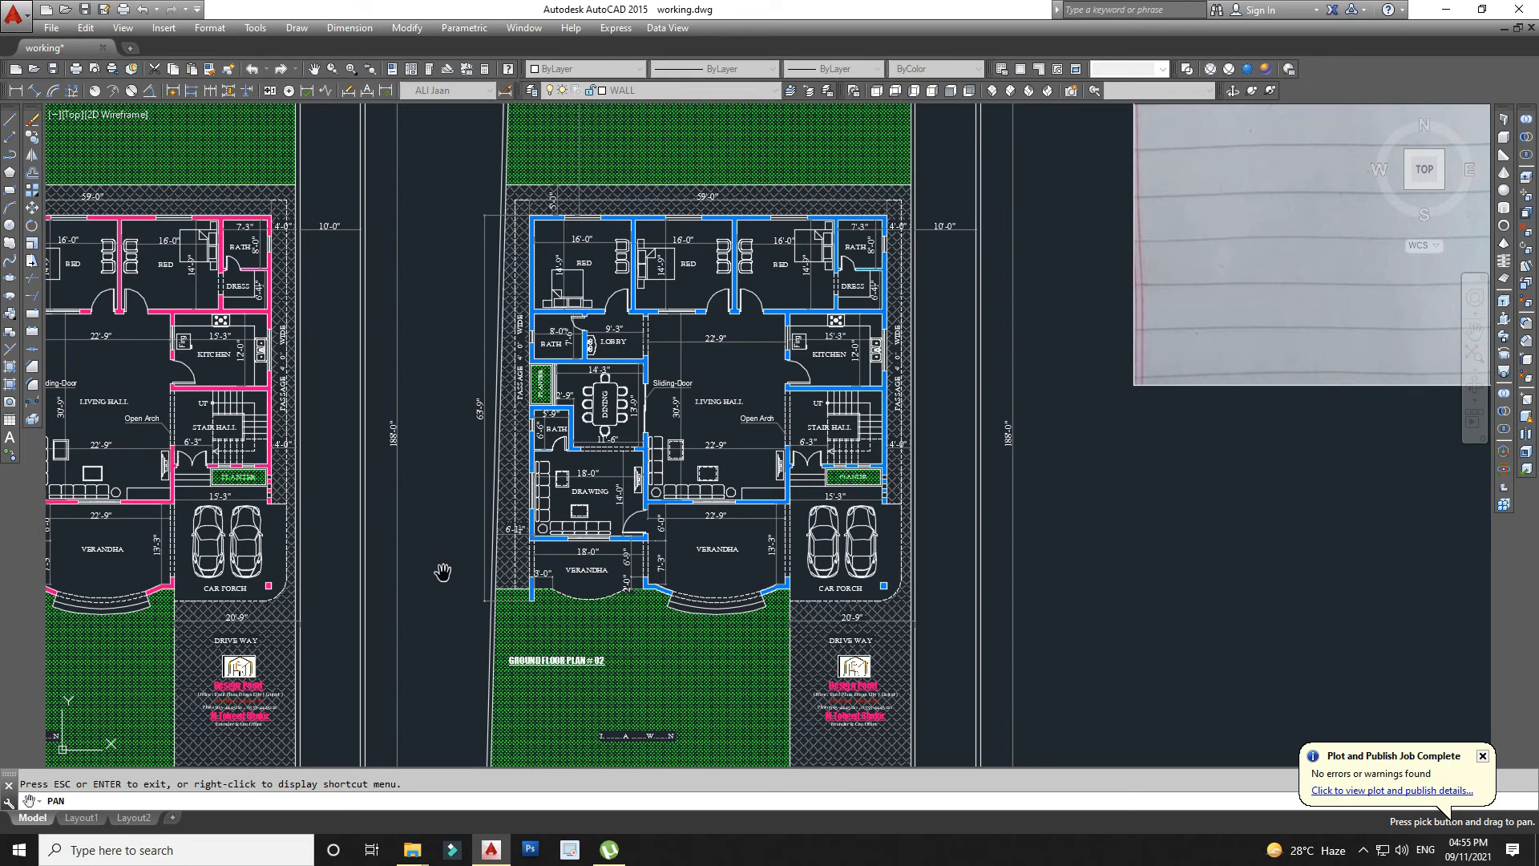
scroll(721, 497, down, 5)
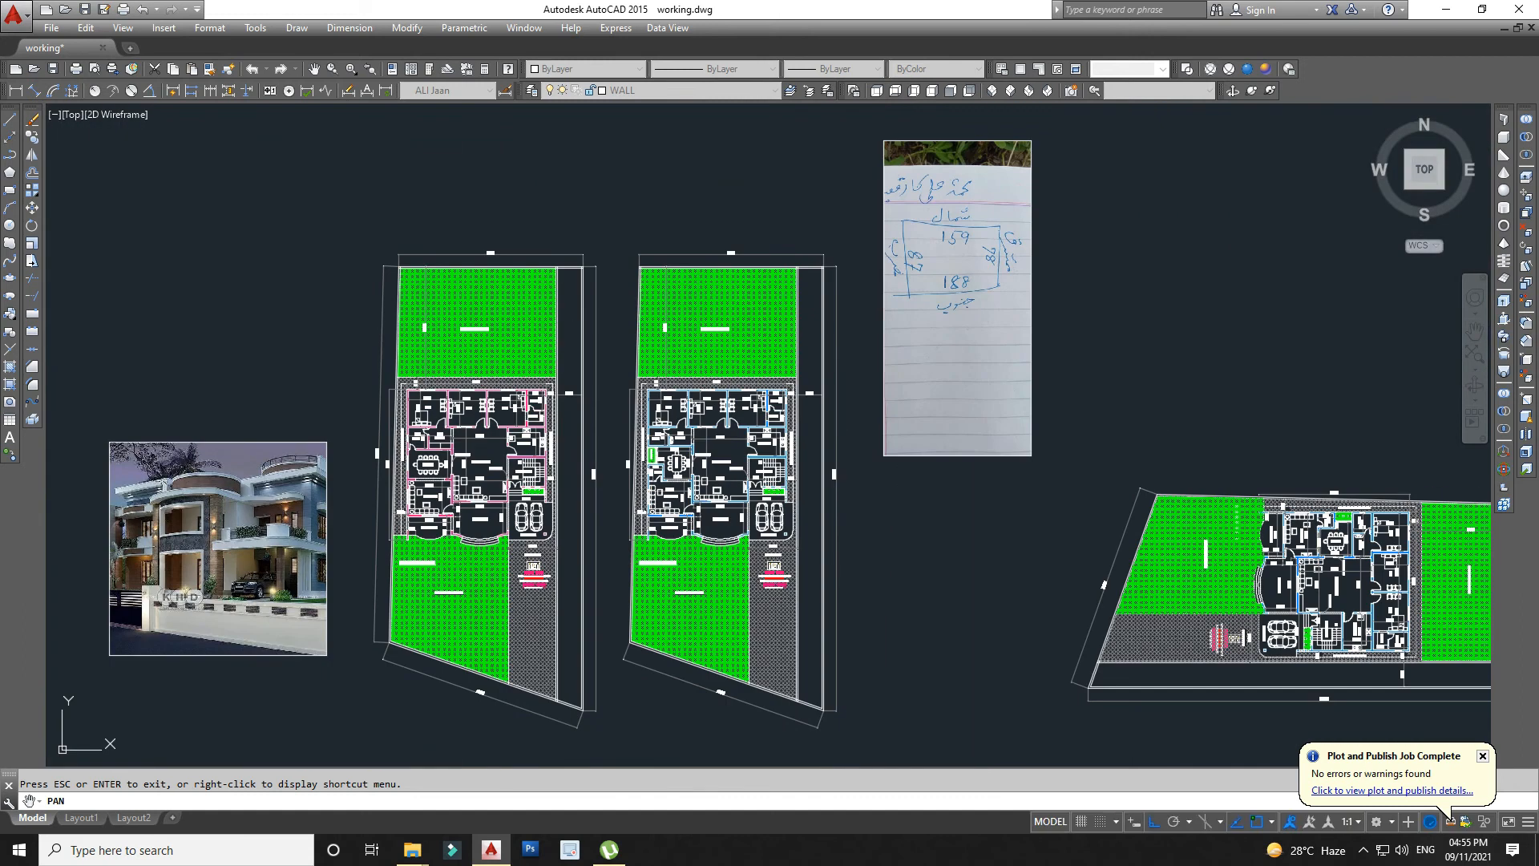
drag(336, 552, 510, 513)
scroll(511, 493, up, 2)
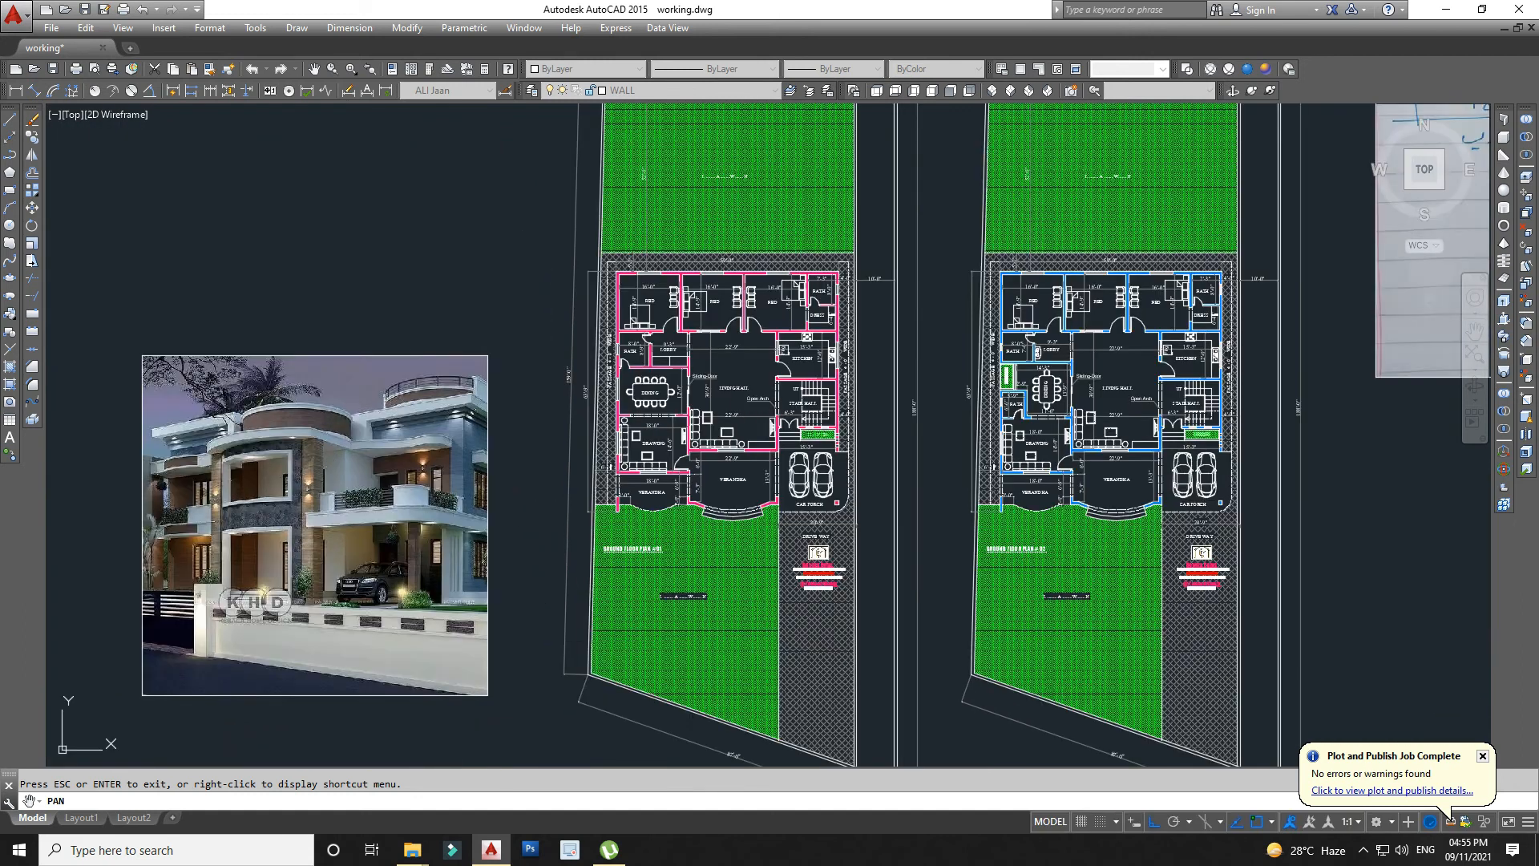
right_click(369, 265)
click(395, 271)
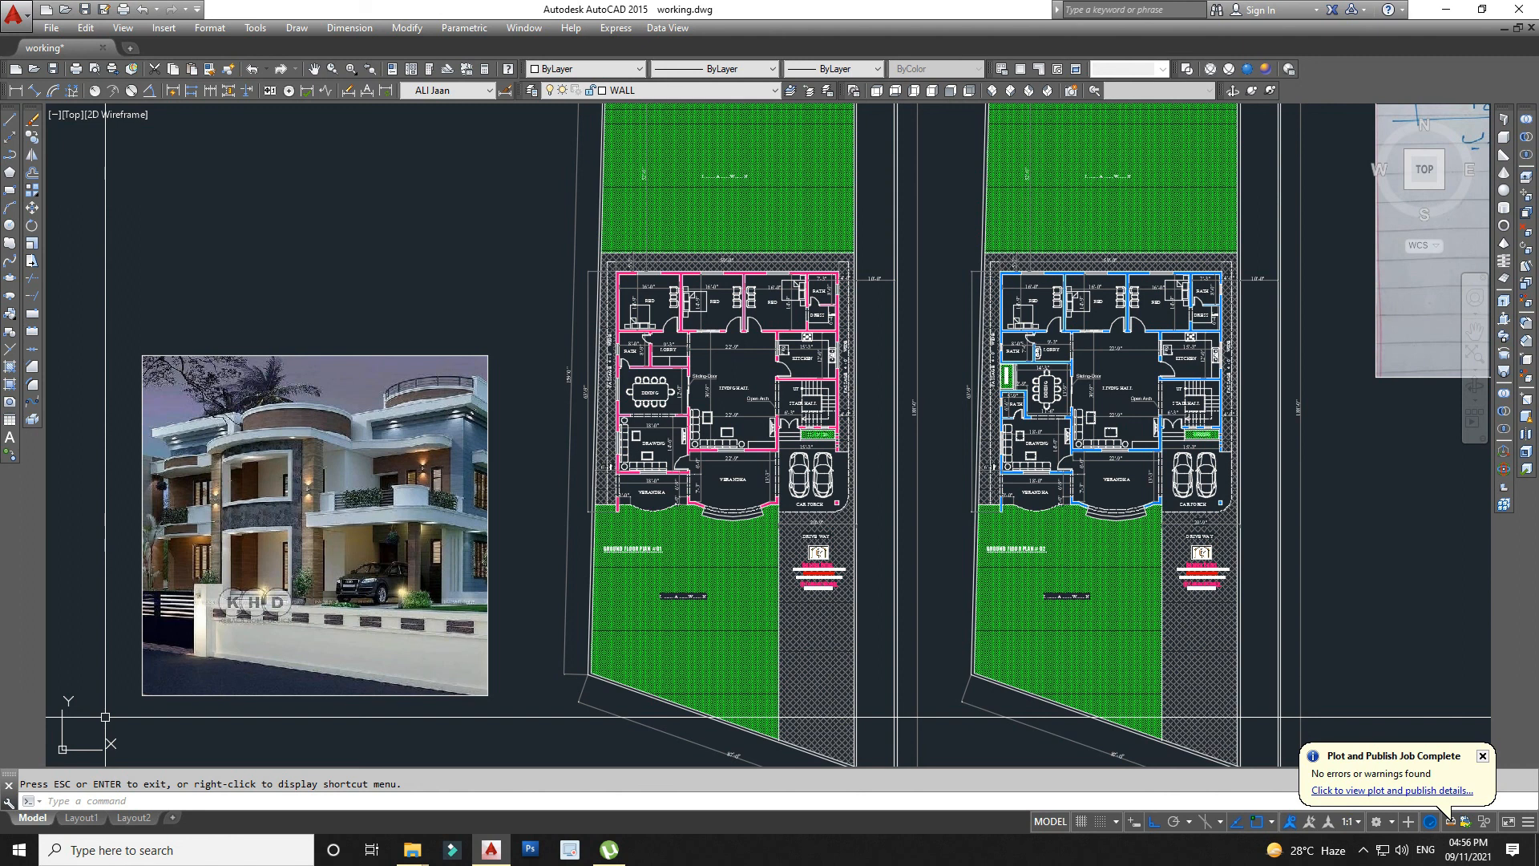
key(Escape)
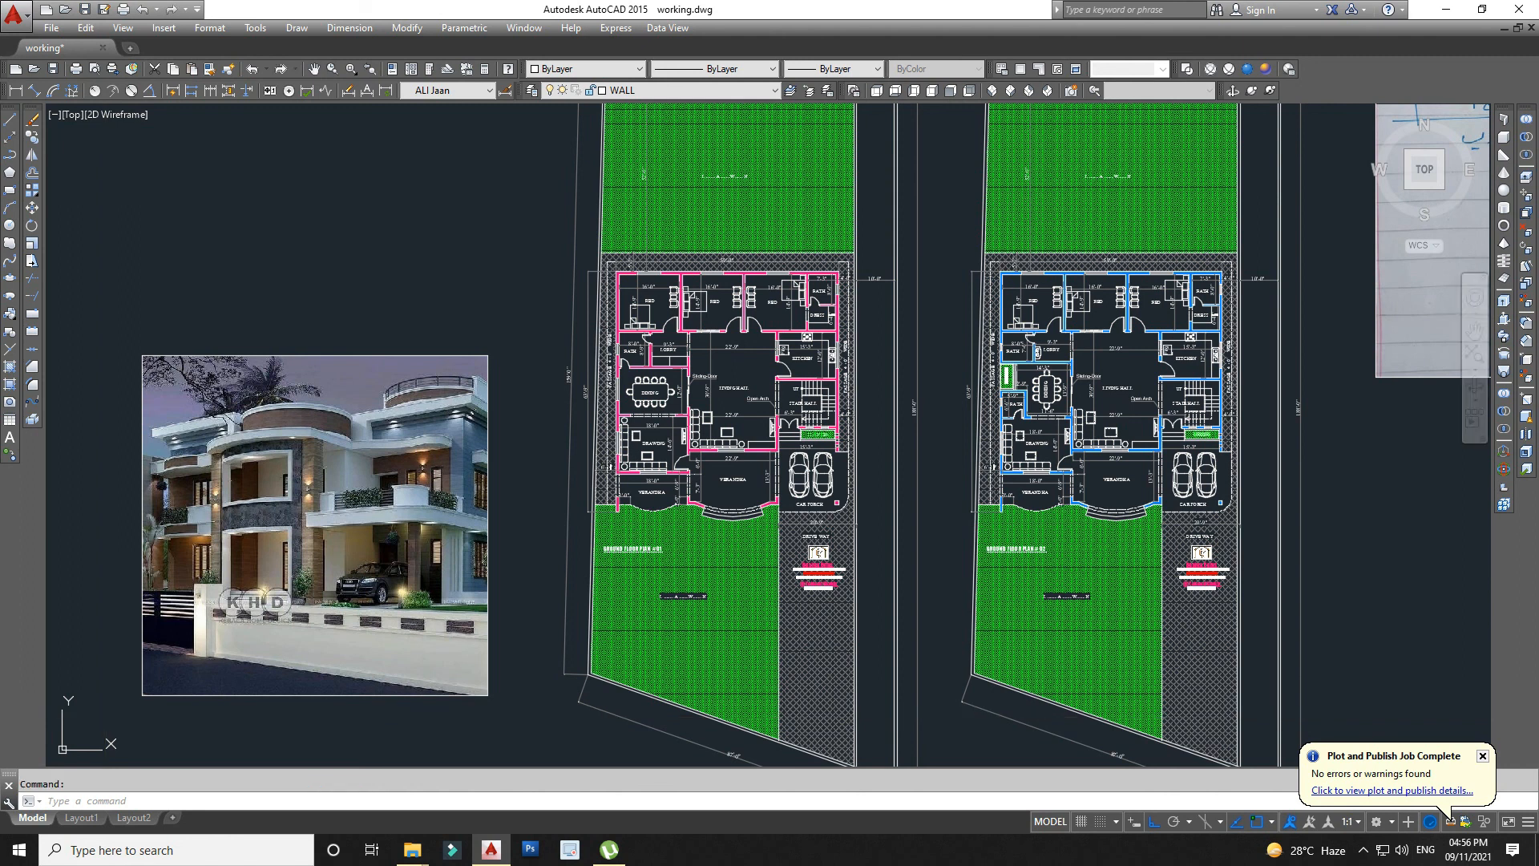